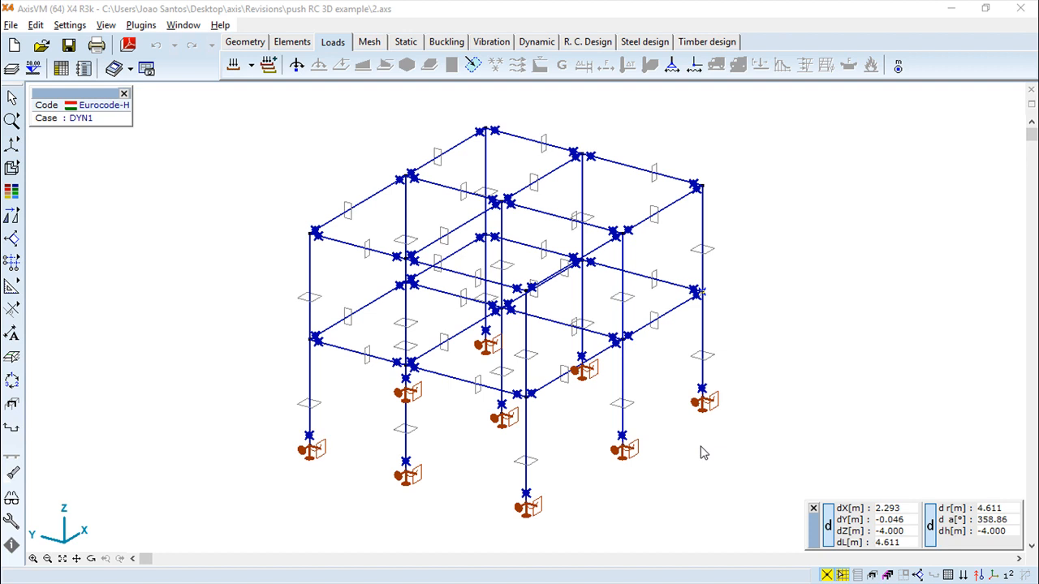
Try to add a seismic load case, and make the existing SM Xa load case active.
click(233, 68)
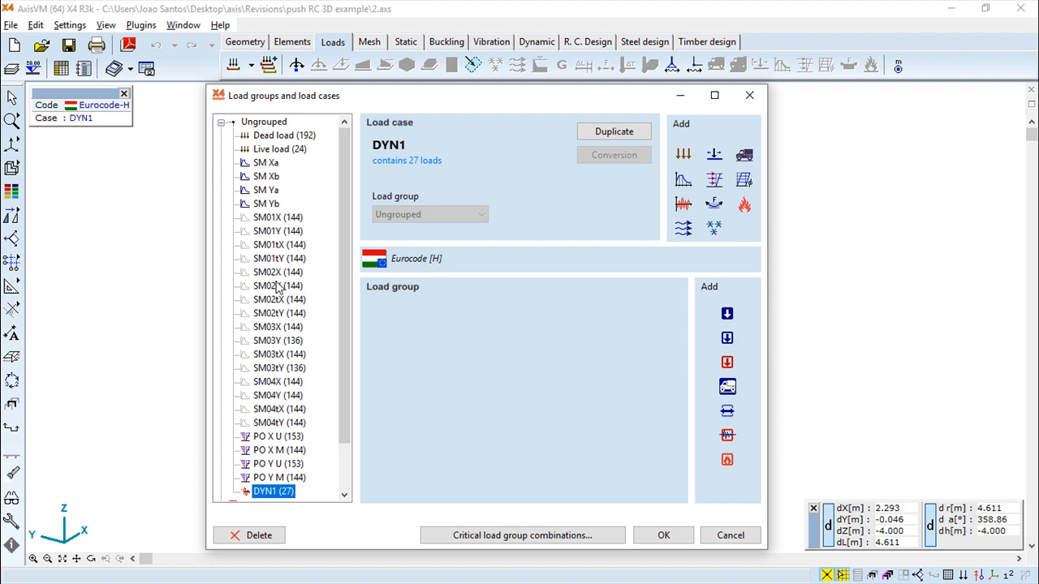
click(683, 181)
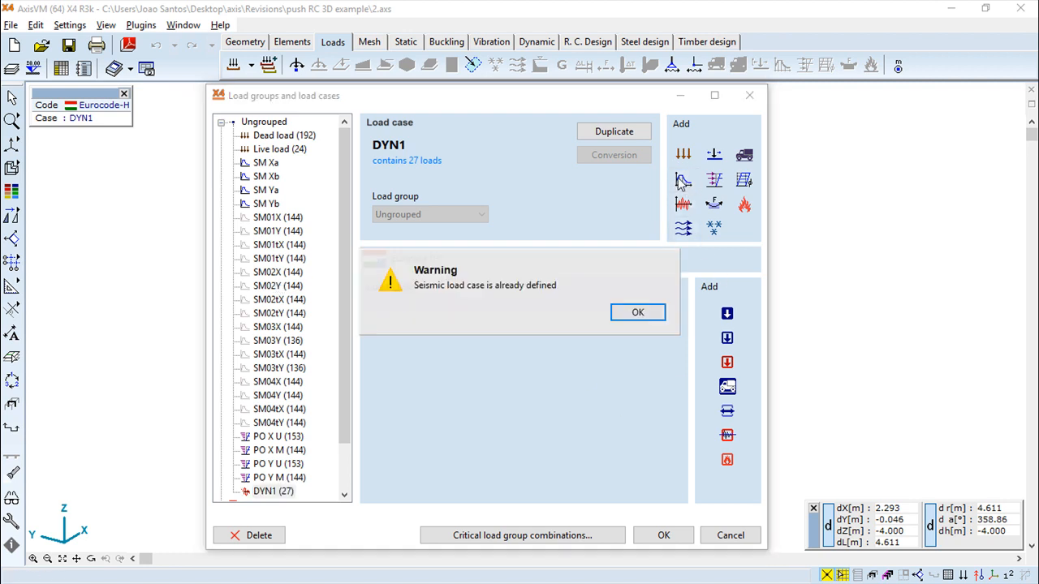
key(Return)
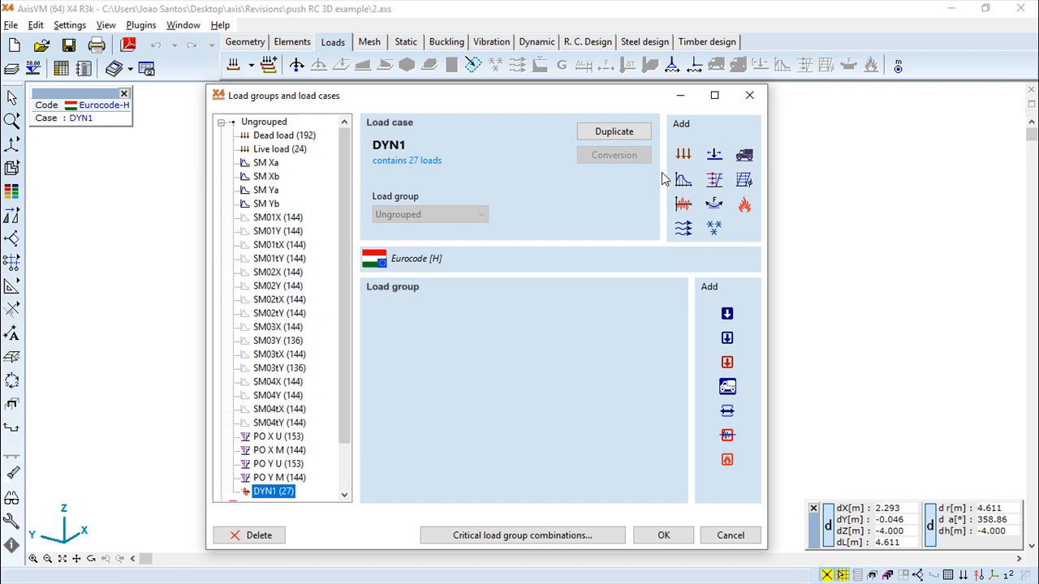
click(266, 164)
click(663, 534)
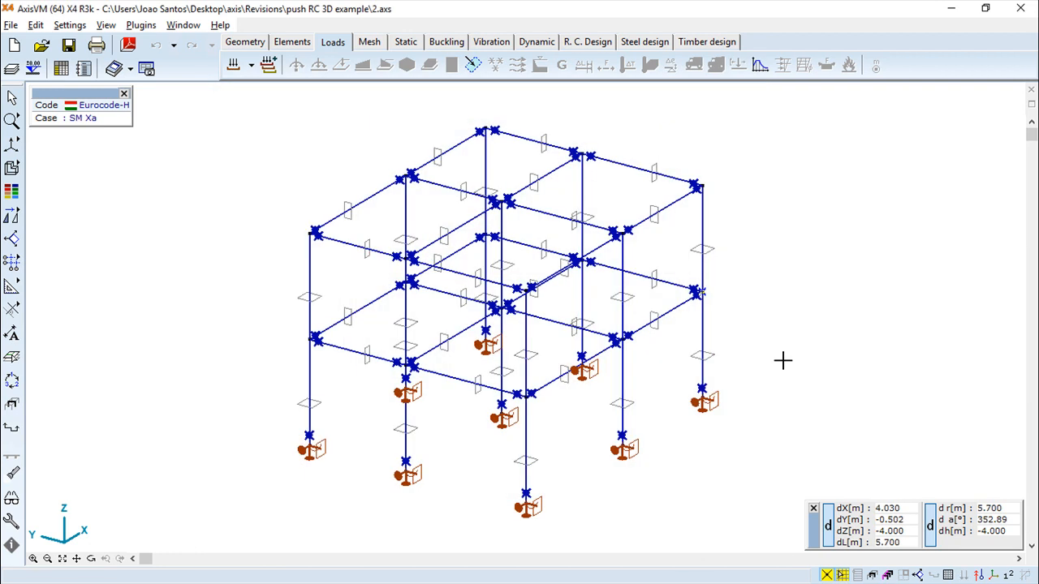
Examine the seismic load parameters of SM Xa: horizontal and vertical spectra, torsional effect and combination methods.
click(761, 67)
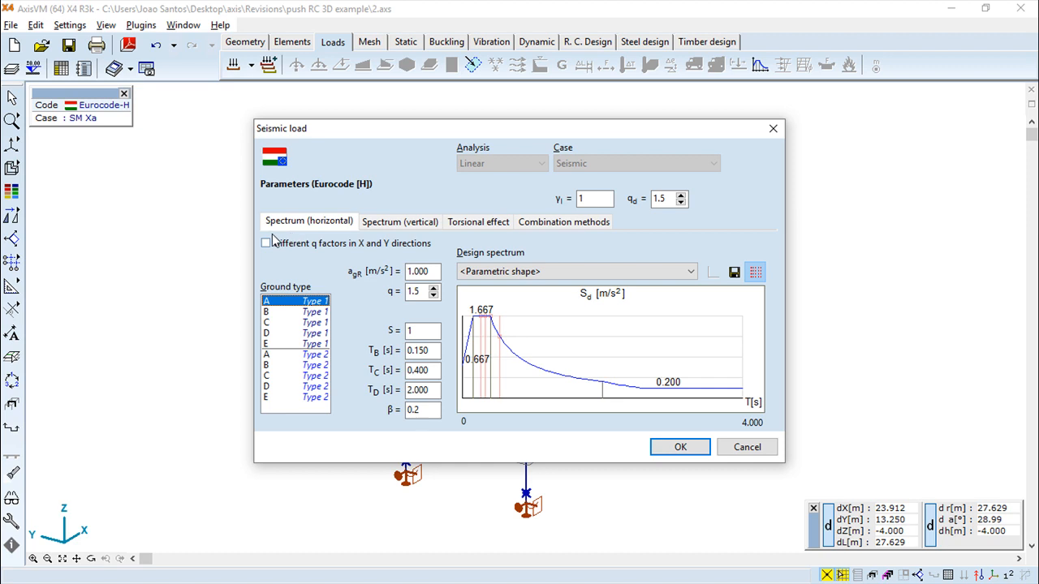
click(406, 226)
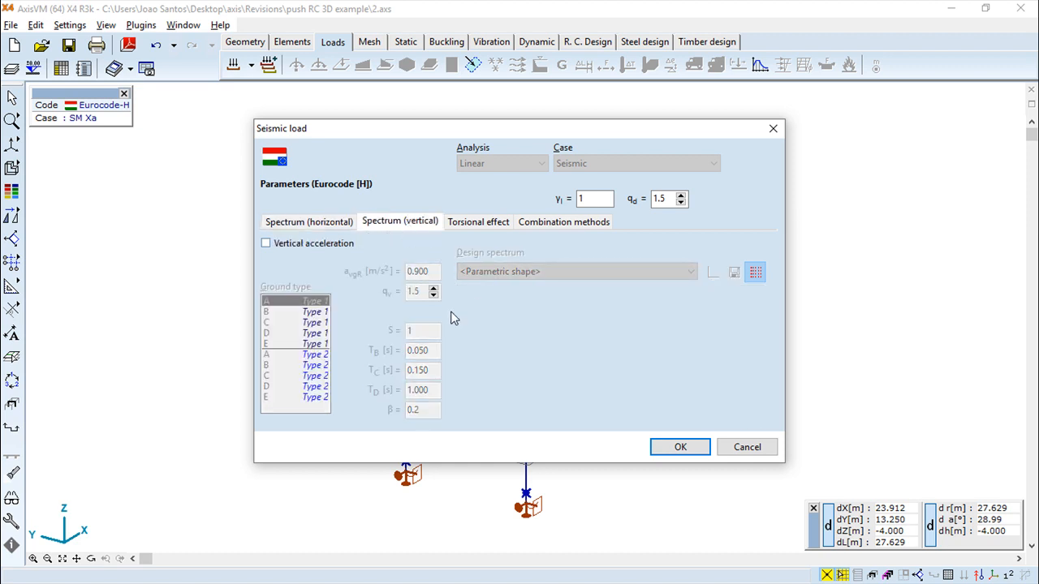
click(491, 227)
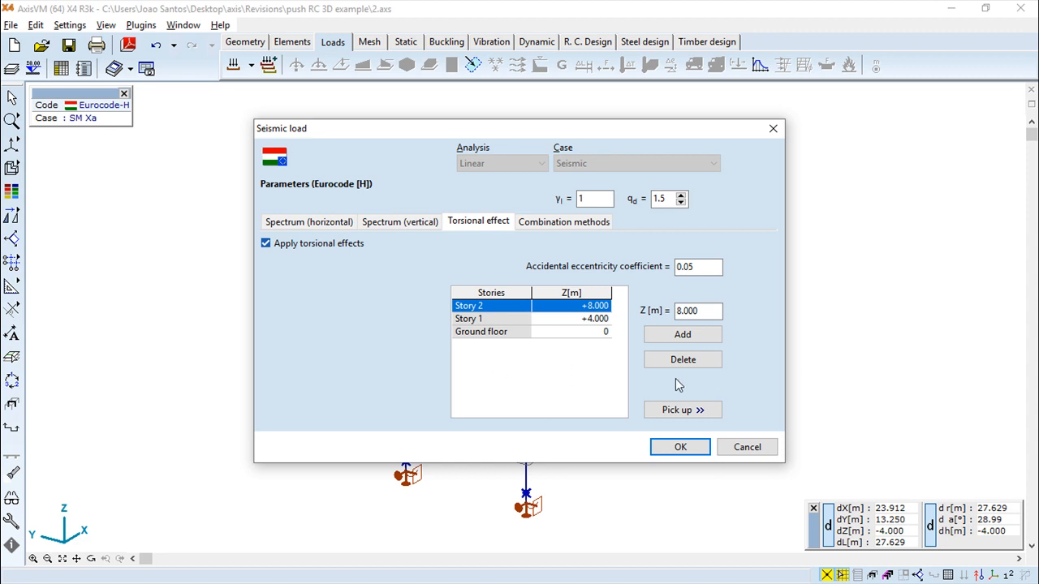
click(566, 223)
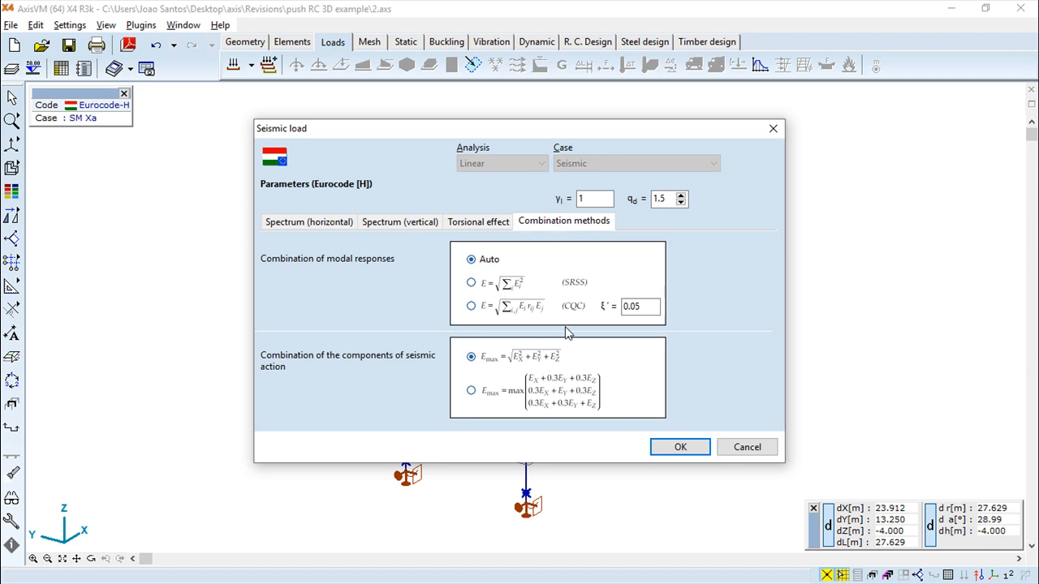
Try the SRSS and CQC options for combining modal responses, return to Auto, and cancel the seismic load settings.
click(472, 283)
click(472, 306)
click(472, 283)
click(471, 262)
click(747, 449)
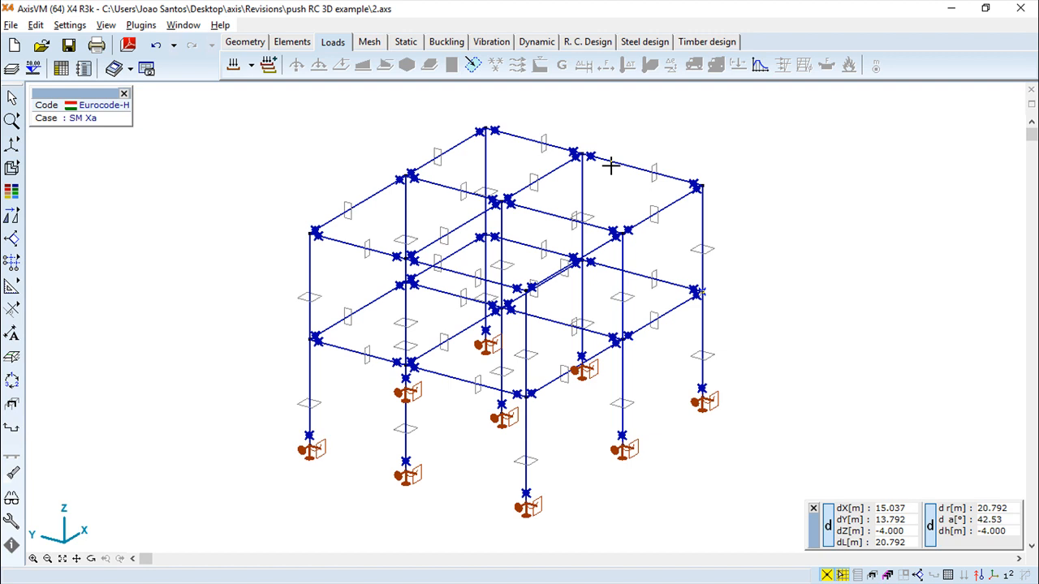
Activate the PO X U load case and examine its pushover analysis parameters without changing them.
click(233, 65)
drag(339, 358, 344, 410)
double_click(268, 382)
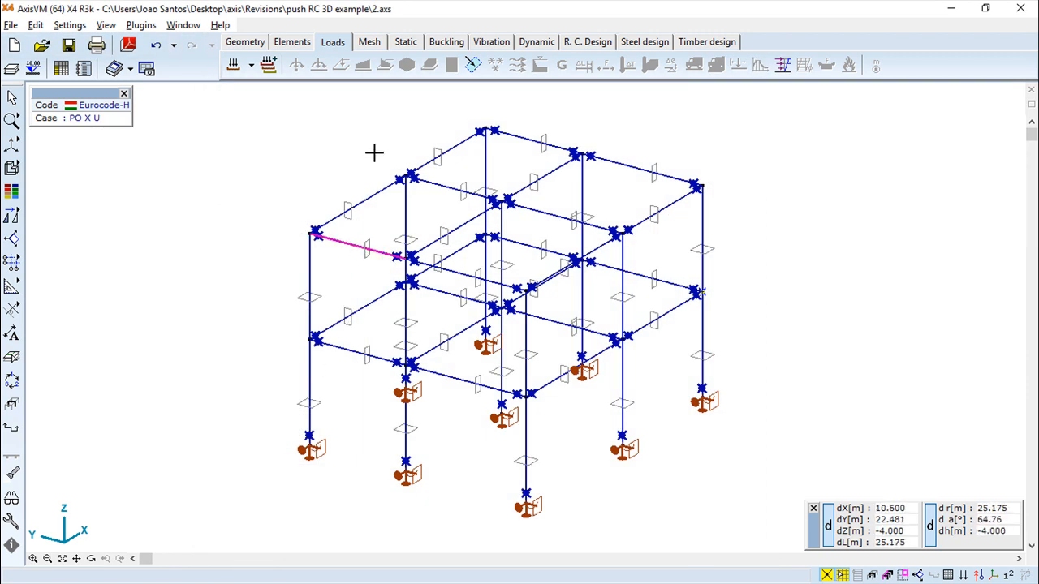
click(781, 66)
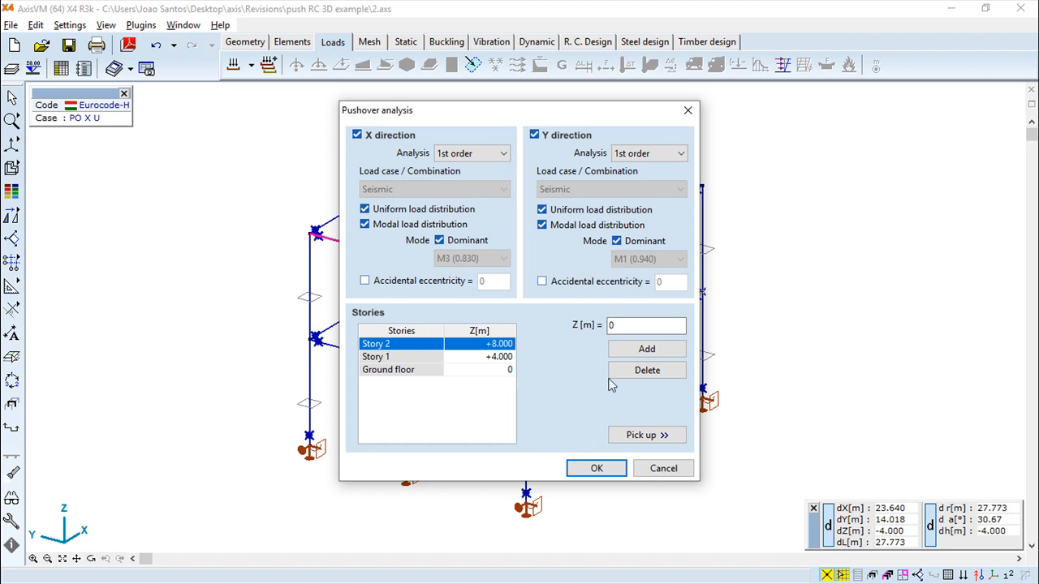
click(663, 468)
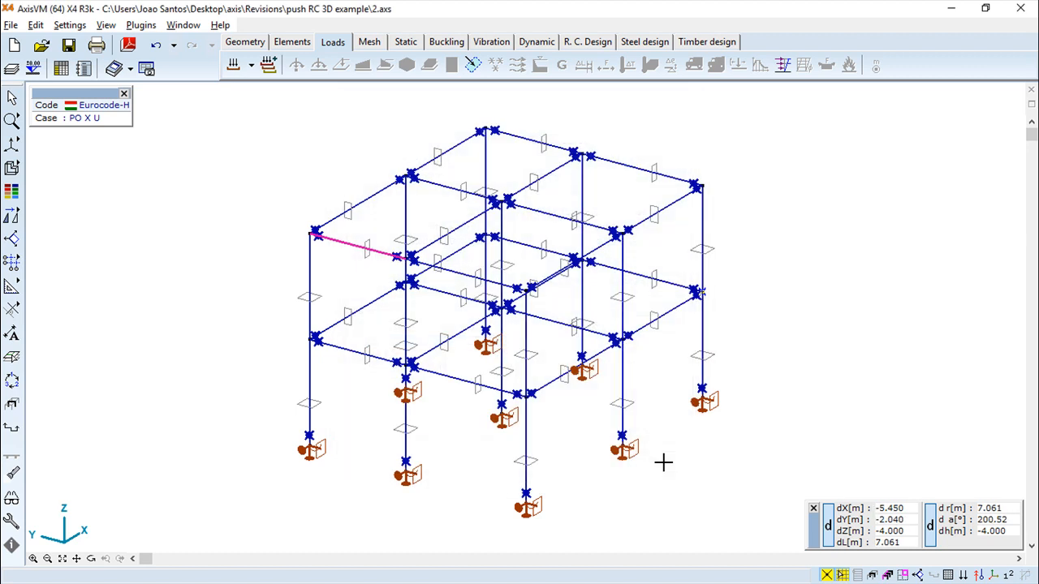
Add global imperfection load cases and make IMP -X the active case.
click(233, 65)
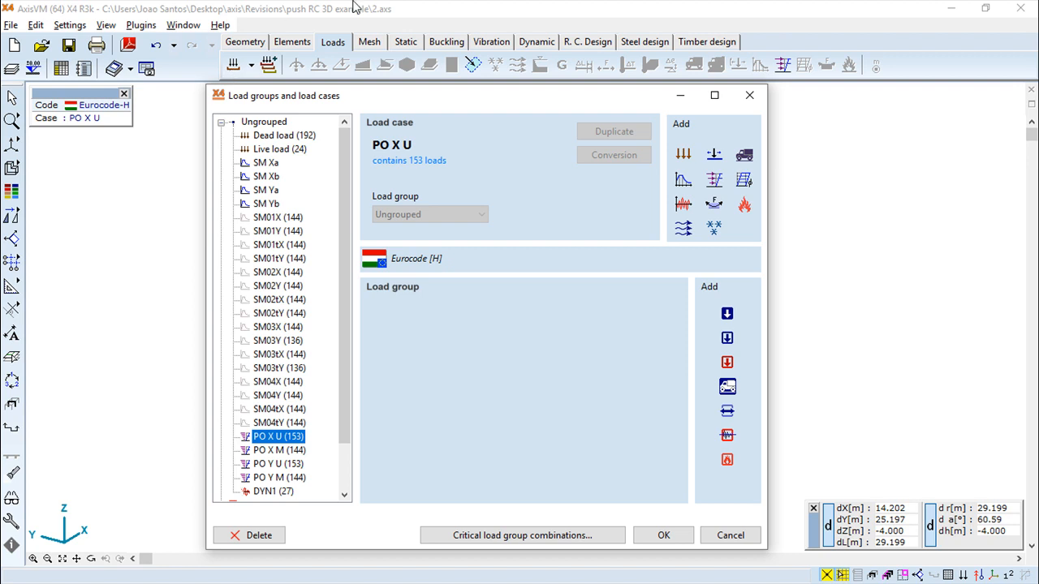
click(744, 181)
key(Return)
click(671, 535)
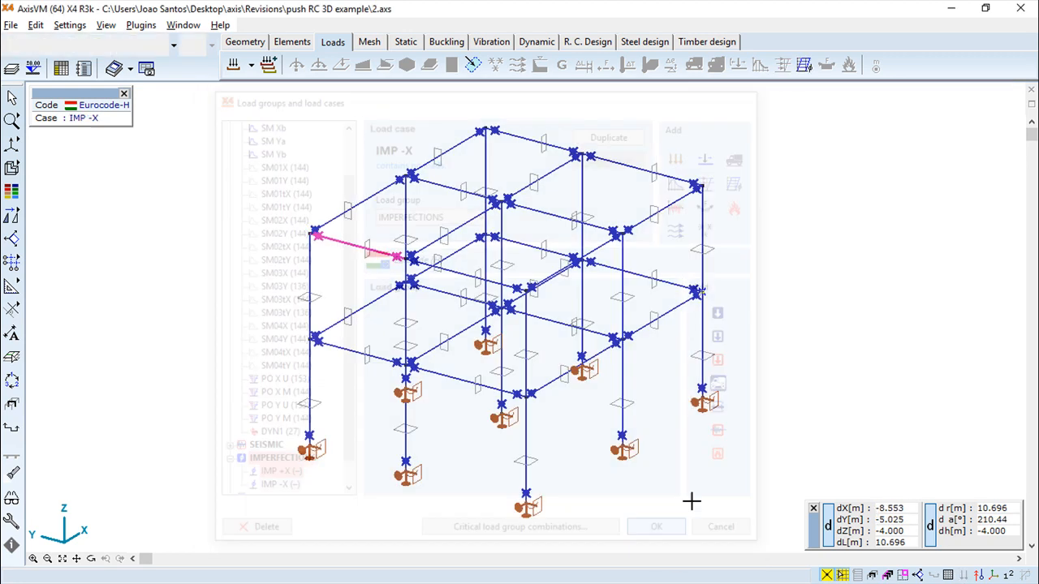
Define the global imperfection with X- sway, base level at the lowest point of the model and automatic structure height.
click(804, 65)
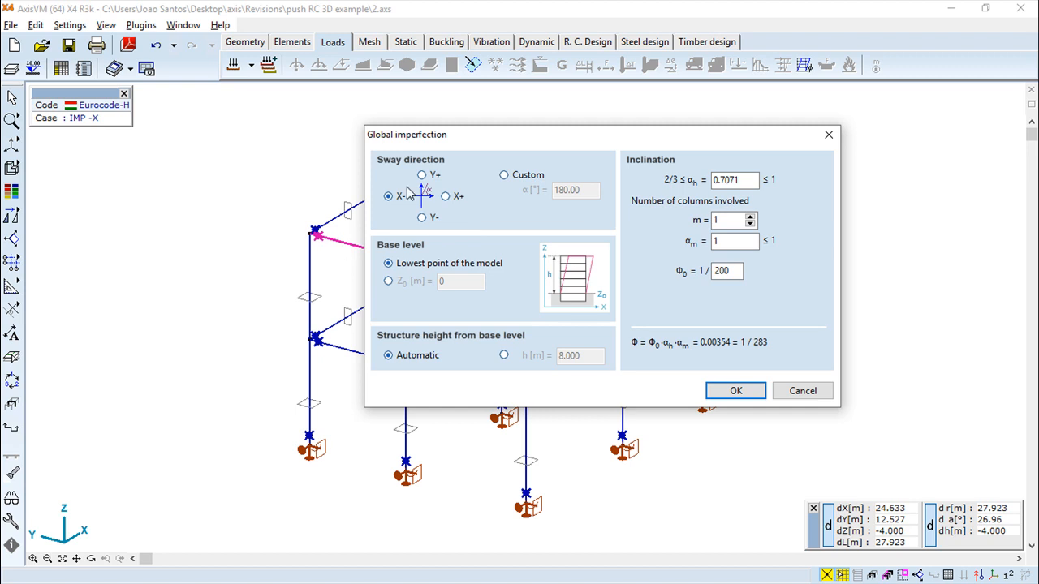
click(504, 176)
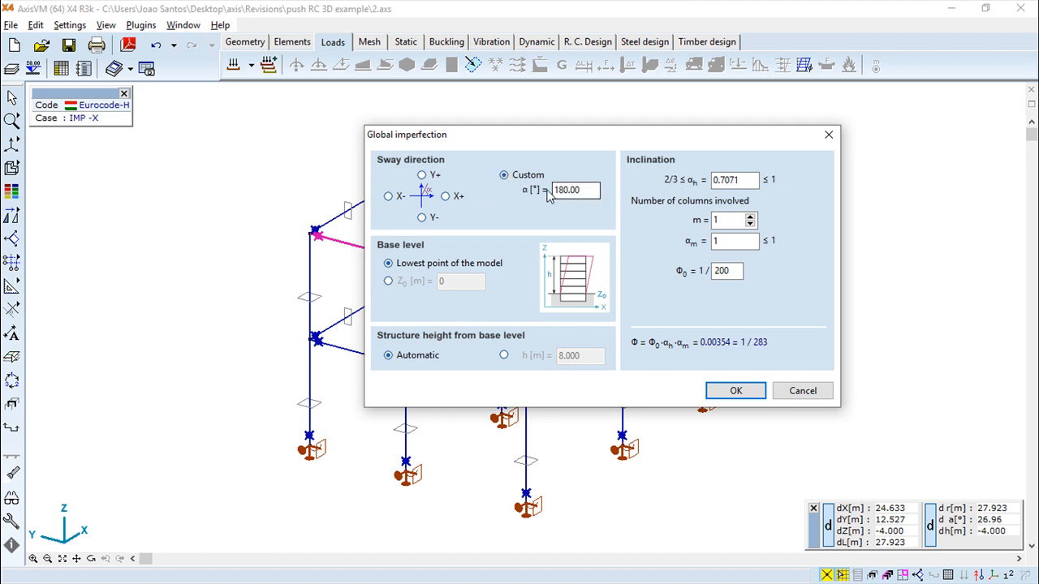
click(421, 175)
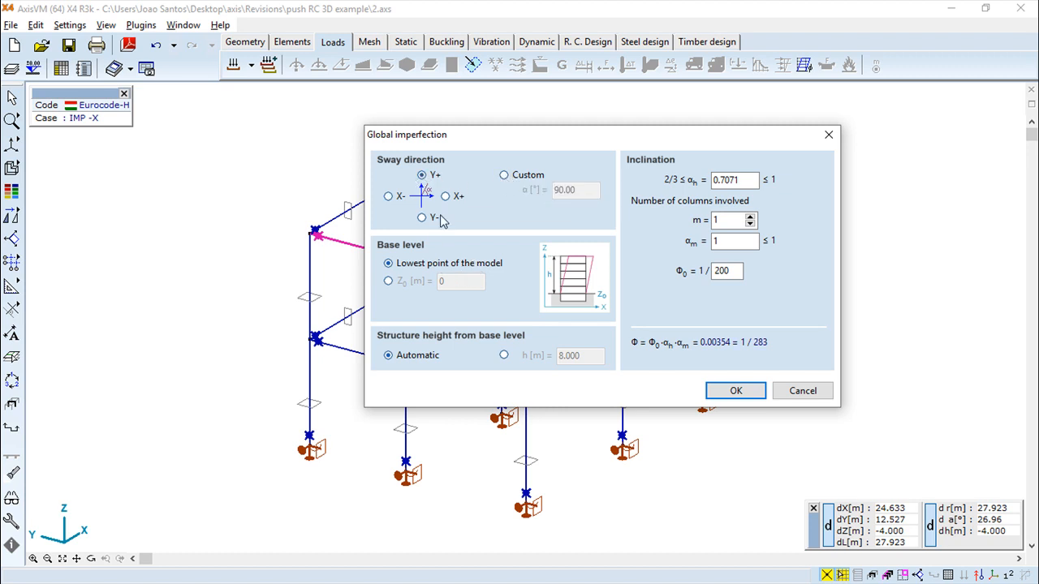
click(388, 197)
click(735, 390)
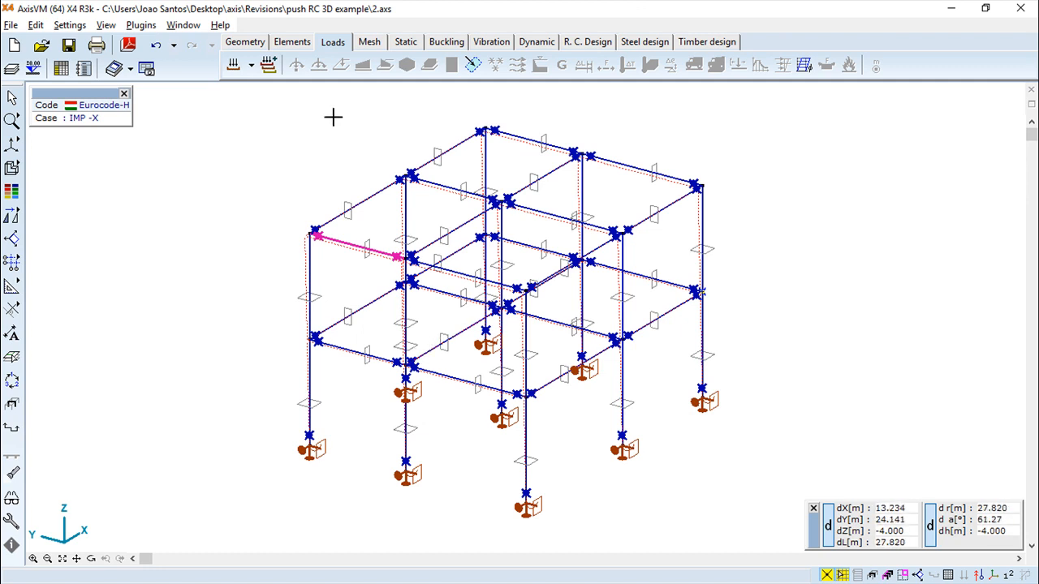
Add tensioning load cases and make PS2-T0 the active case.
click(233, 67)
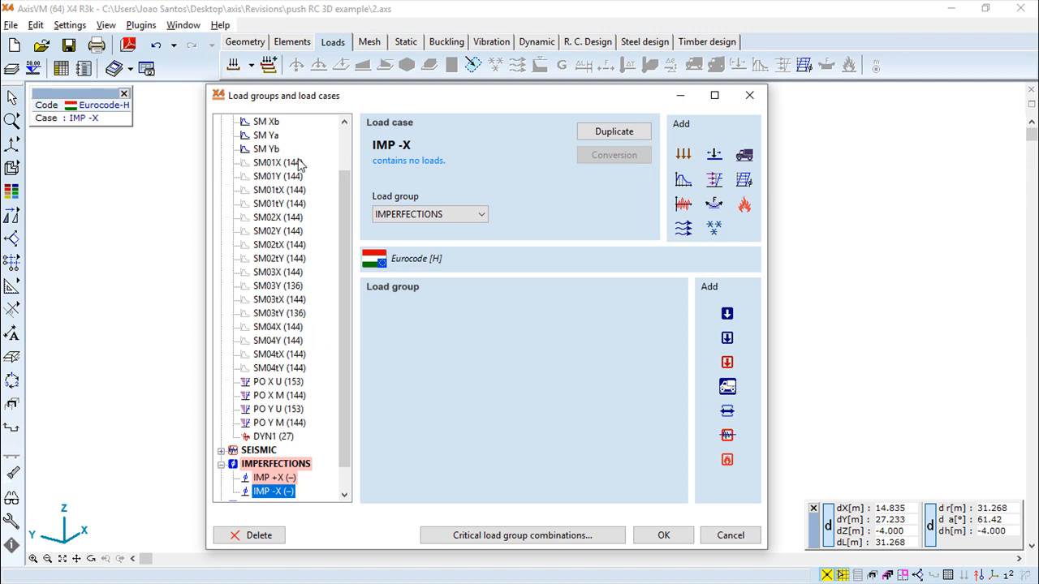
click(716, 207)
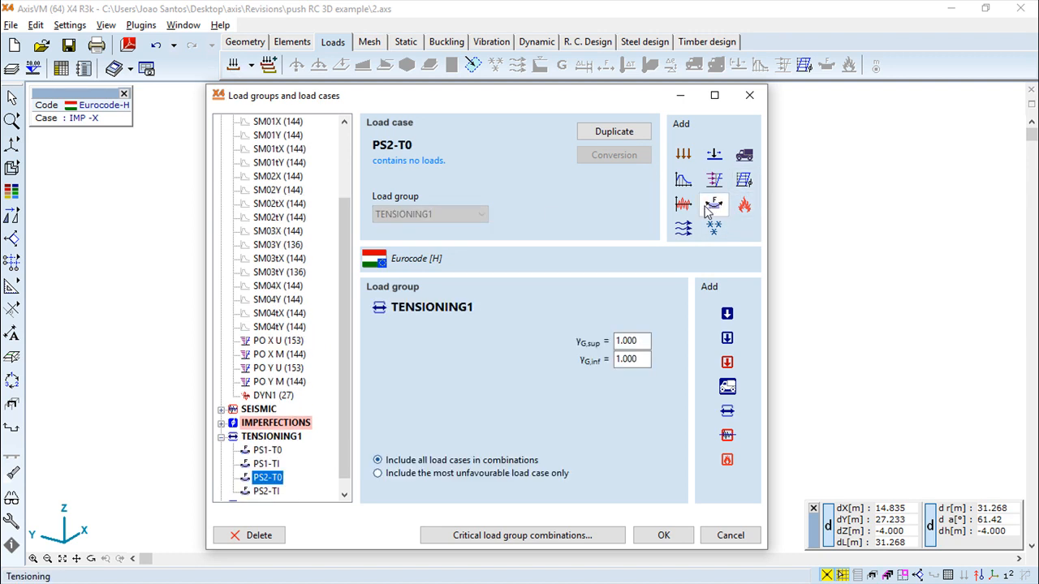
click(663, 534)
Add a tendon to the beam between nodes 16 and 25, keeping it without defined geometry.
click(826, 68)
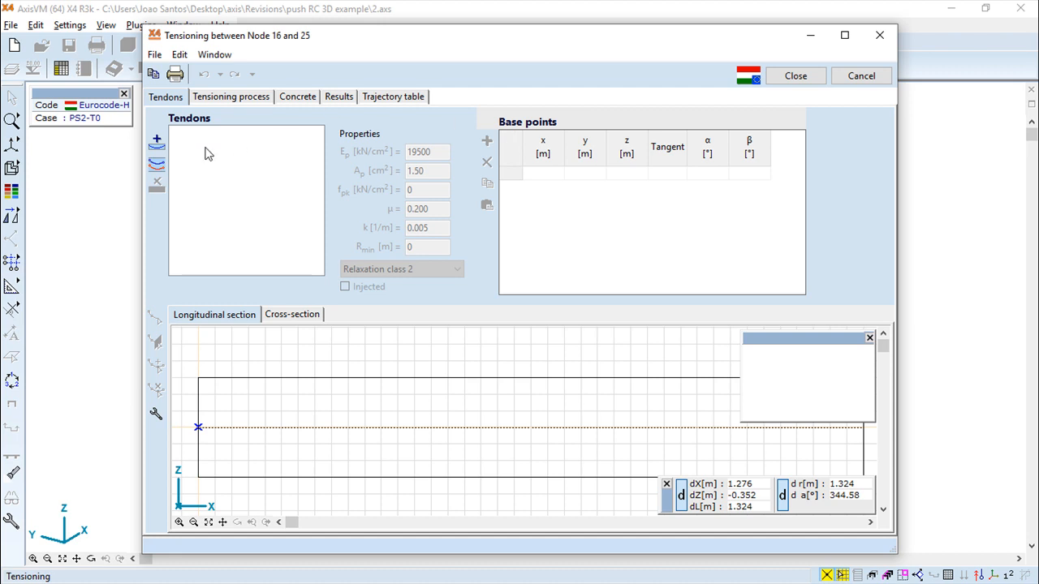
click(157, 144)
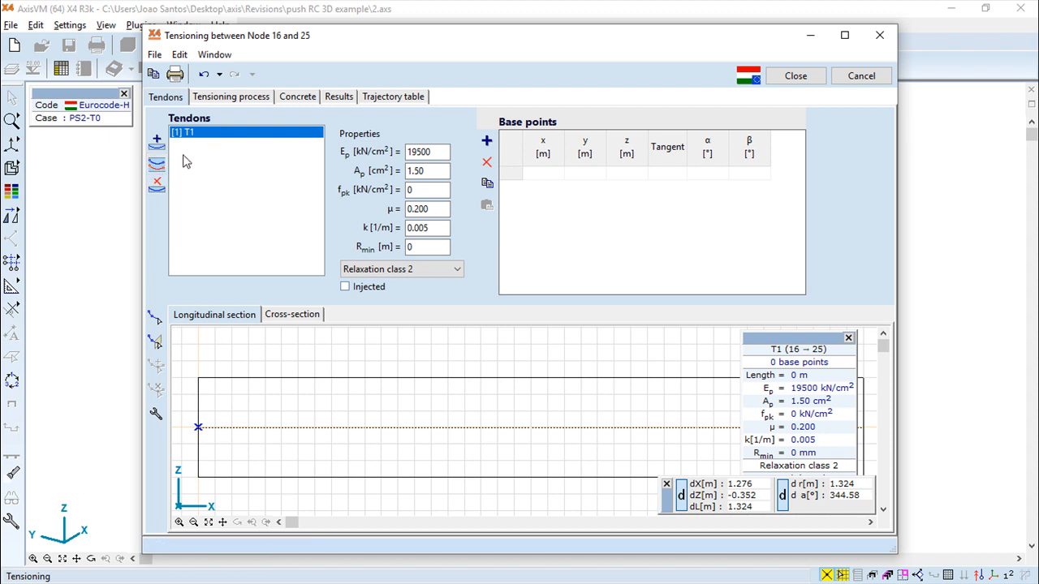
click(160, 170)
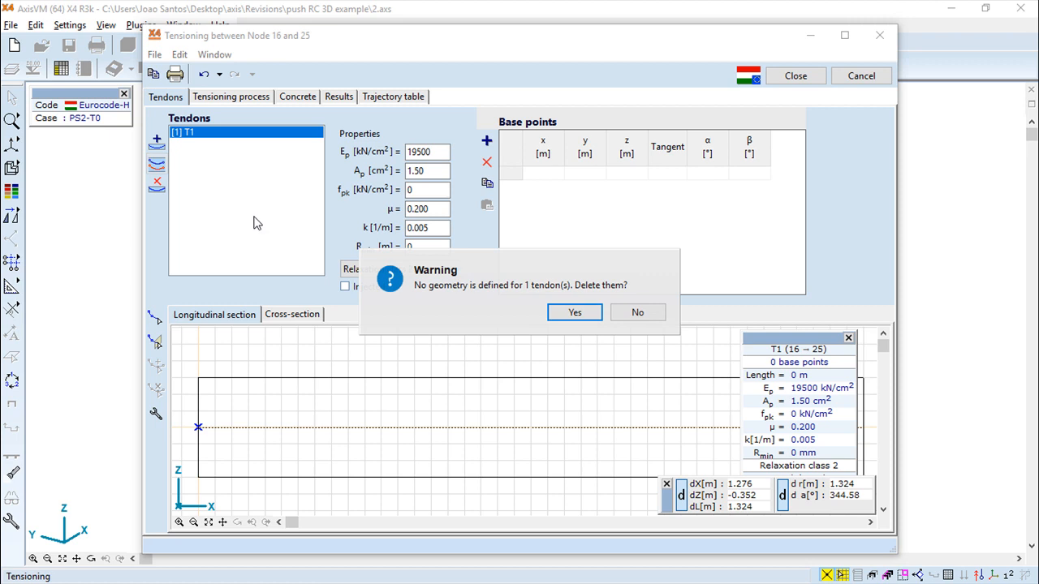
click(638, 315)
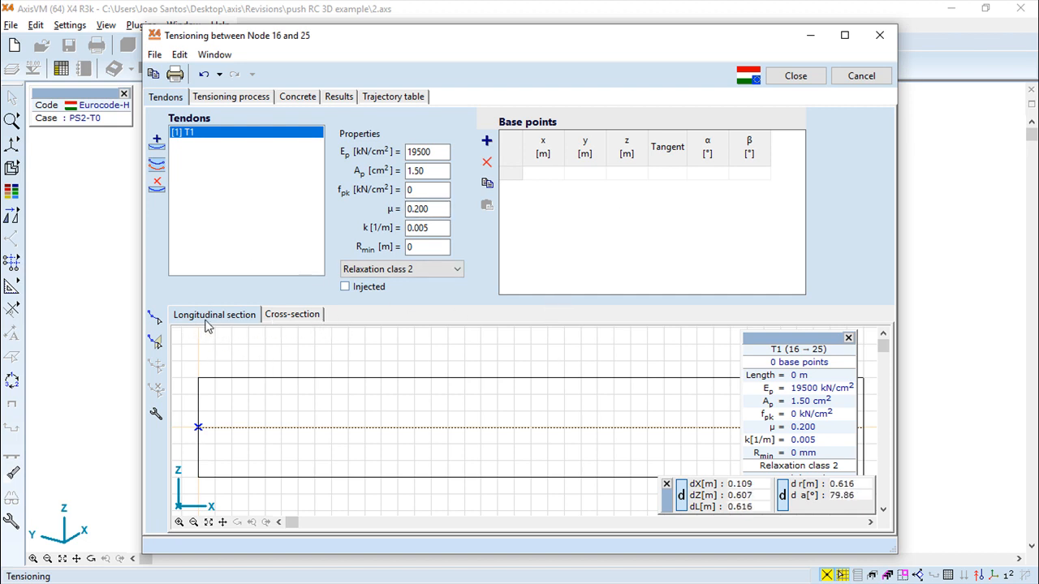
Examine the tensioned beam's cross-section and longitudinal section, the tendon properties and the tensioning process settings.
click(282, 320)
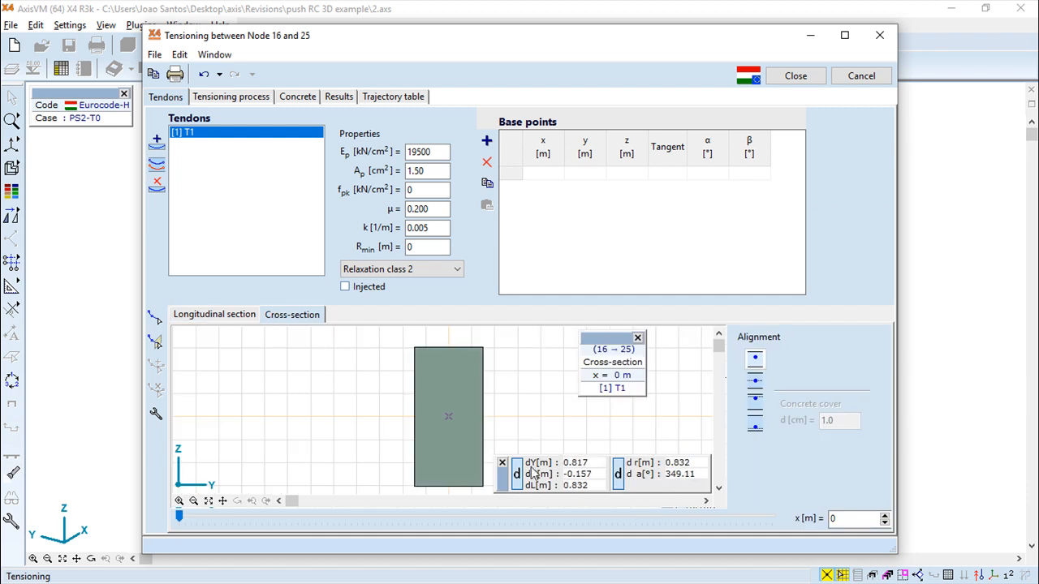
click(203, 317)
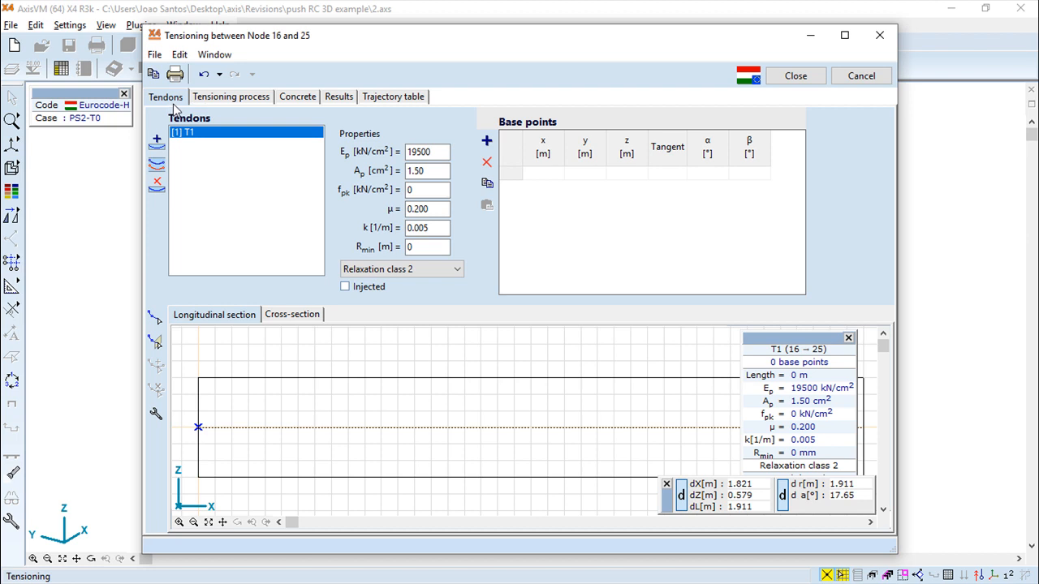
click(237, 99)
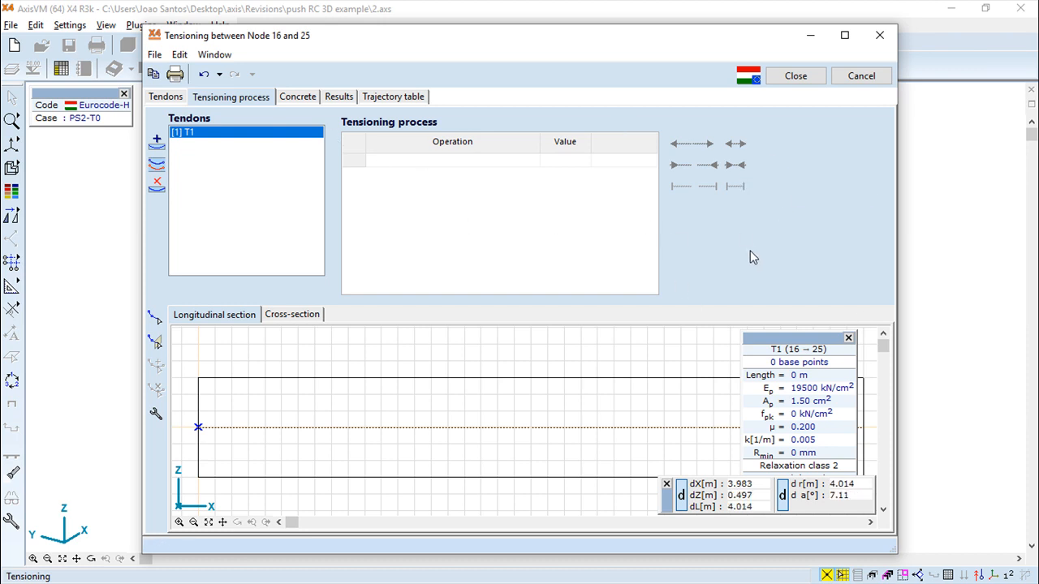
click(159, 96)
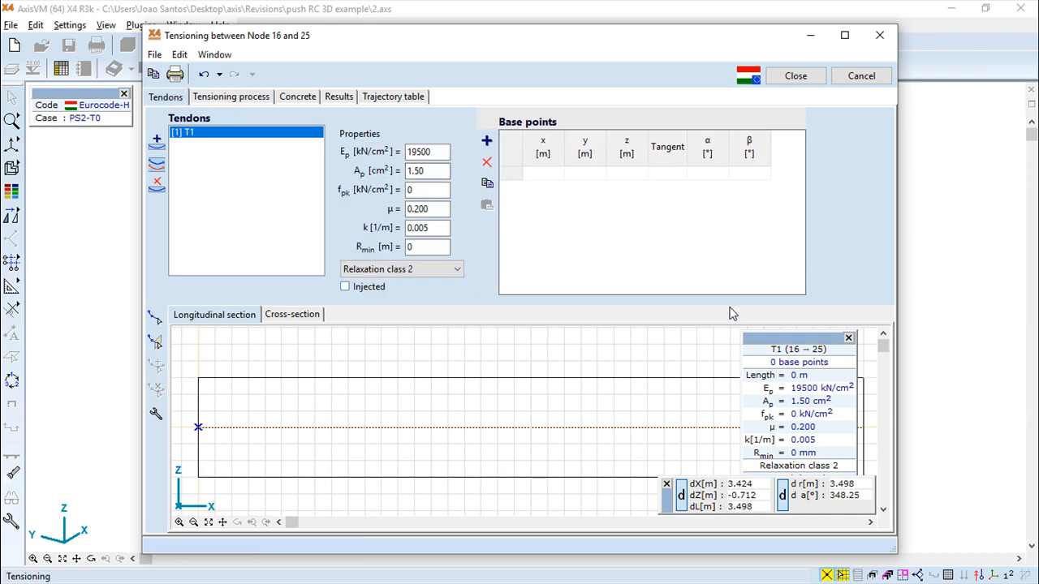
click(228, 97)
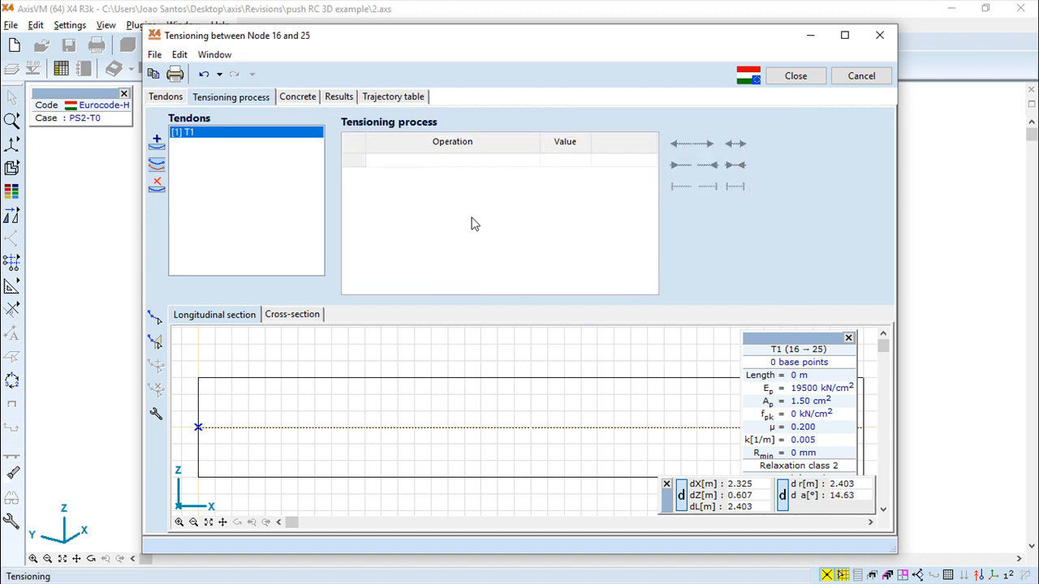
Examine the beam's concrete properties, tensioning results and trajectory table, and discard the tensioning changes.
click(294, 104)
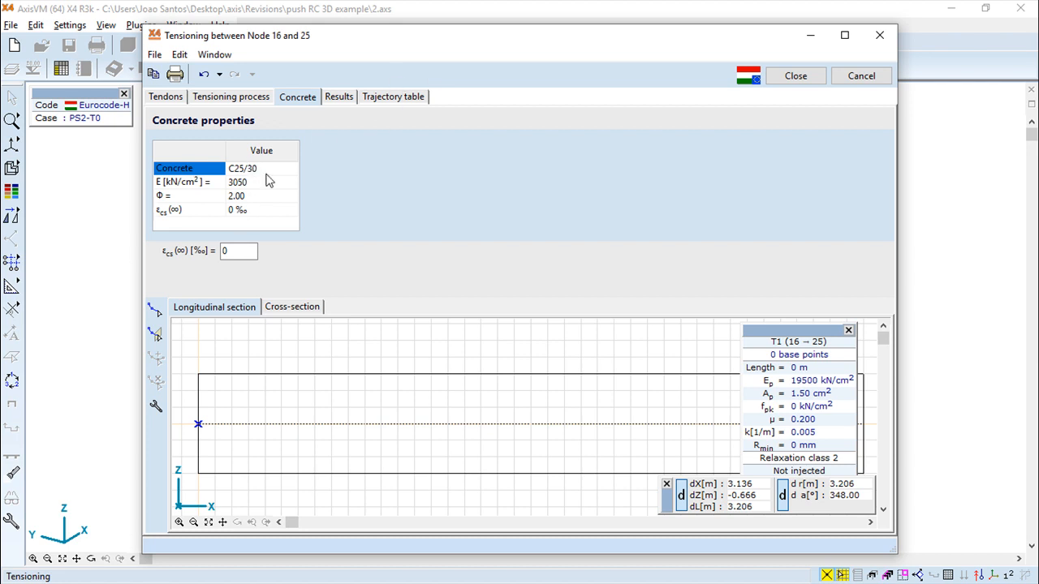
click(334, 98)
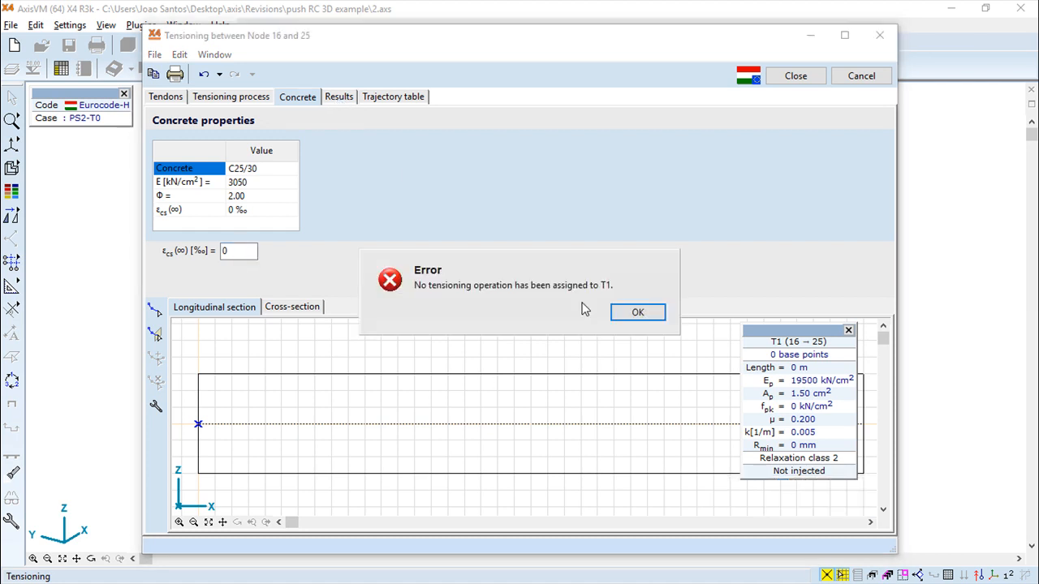
click(626, 314)
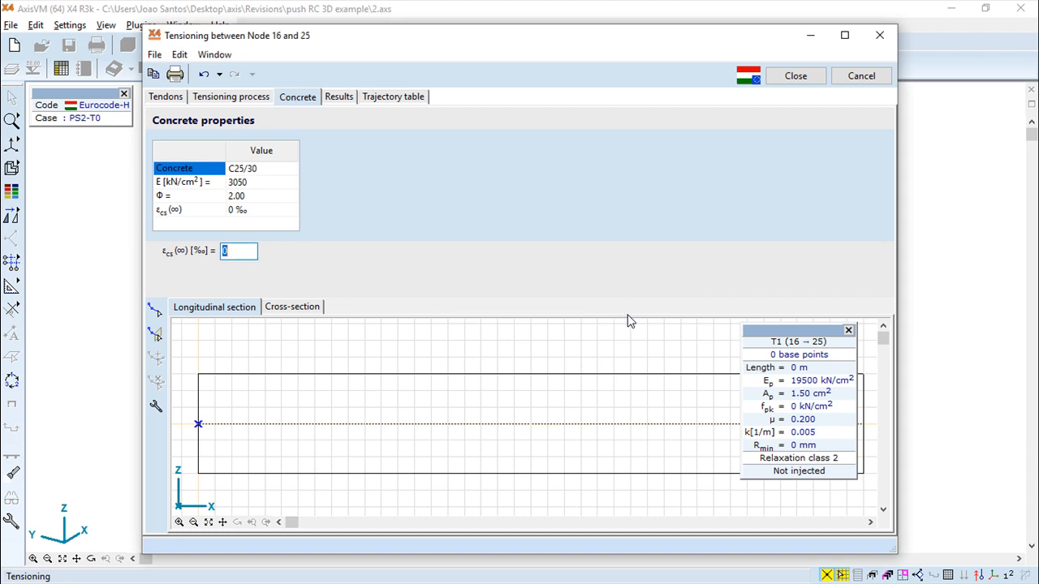
click(408, 100)
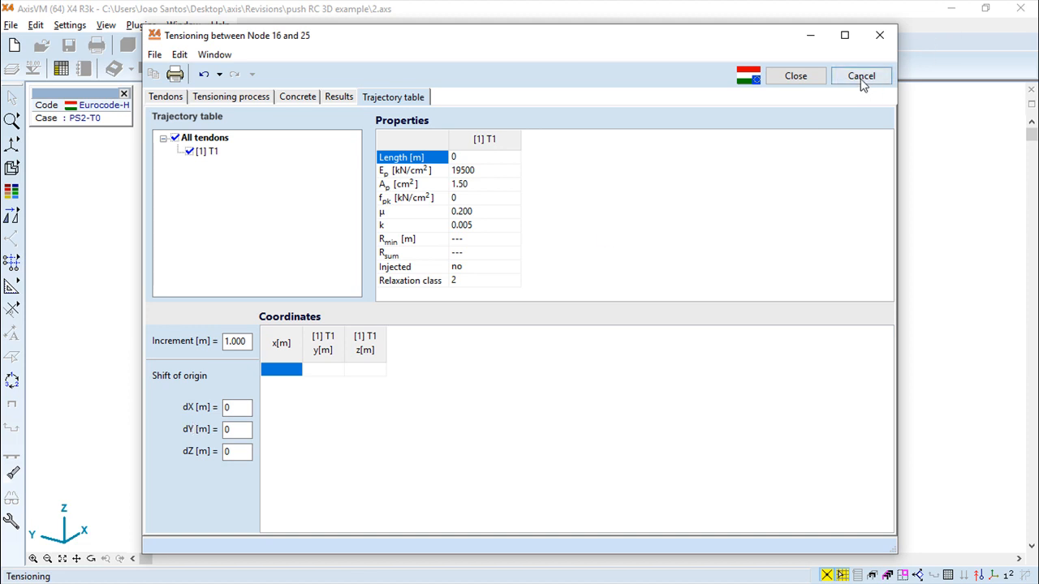
click(882, 39)
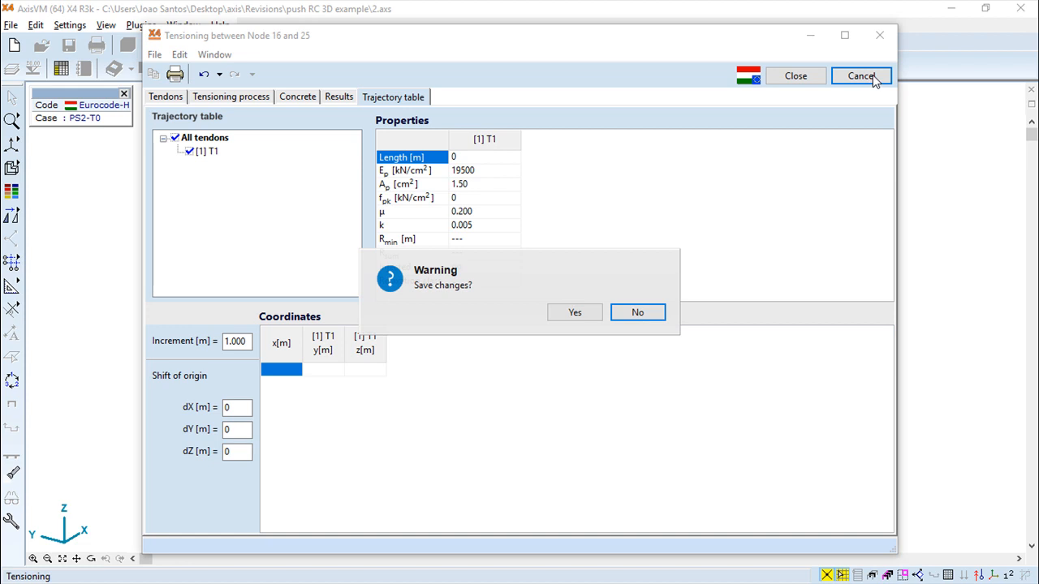
click(637, 313)
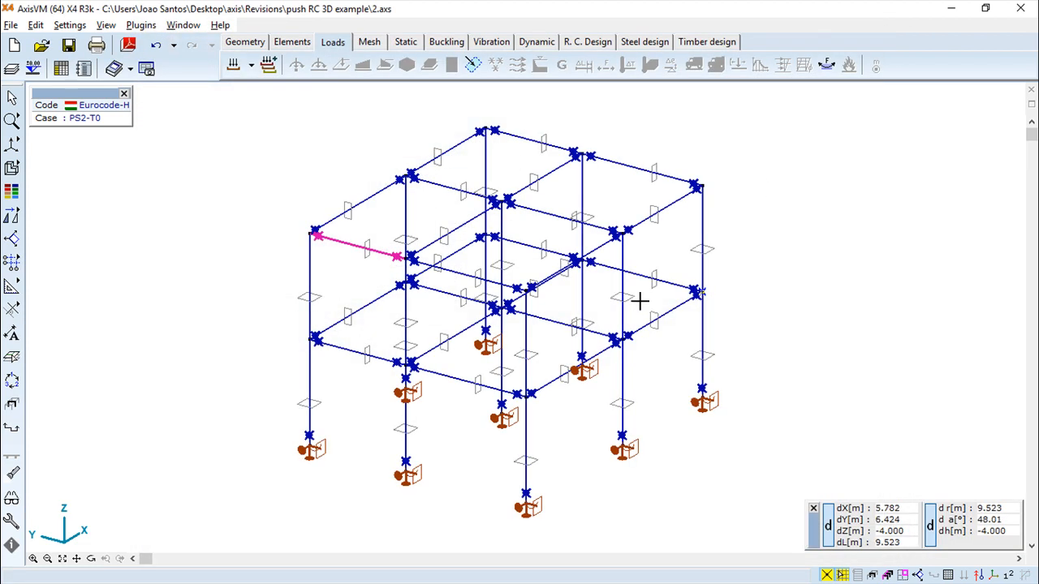
Add moving load cases in a mutually exclusive moving load group and make MOV2-001 the active case.
click(233, 65)
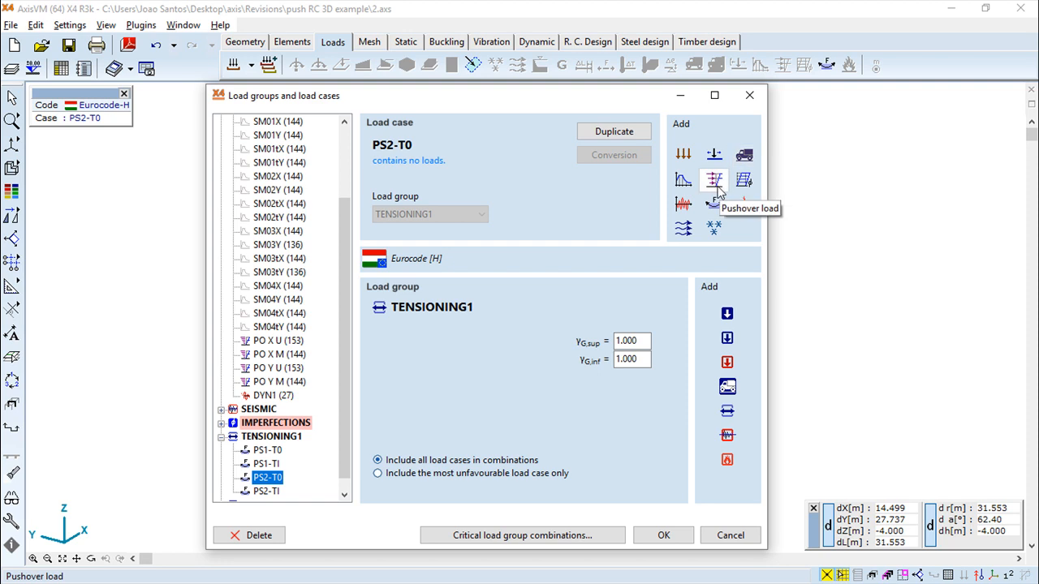
click(753, 153)
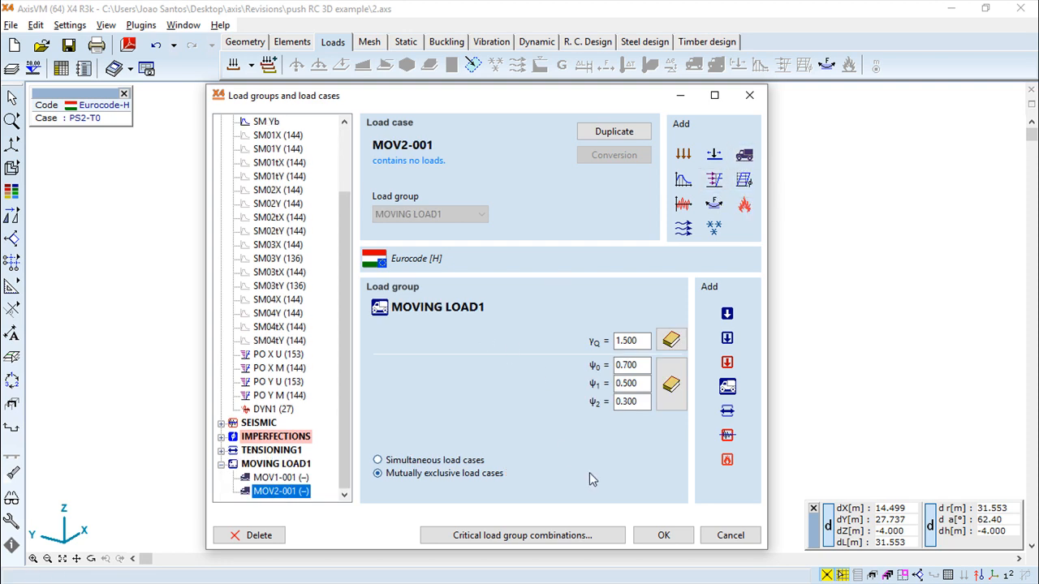
click(663, 536)
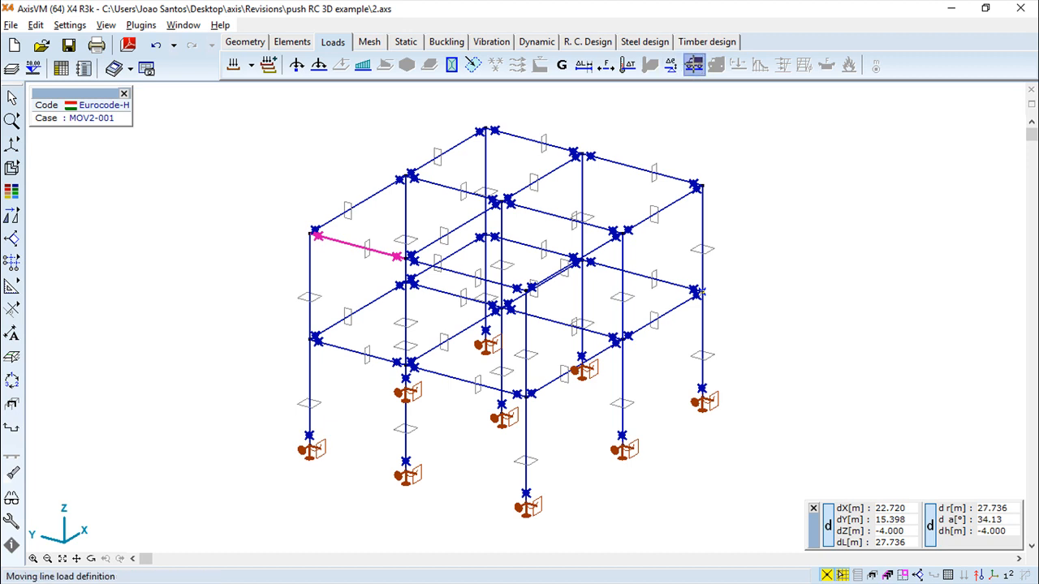
Examine the concentrated and distributed load tables and load path options of the moving line load, discarding the definition.
click(694, 66)
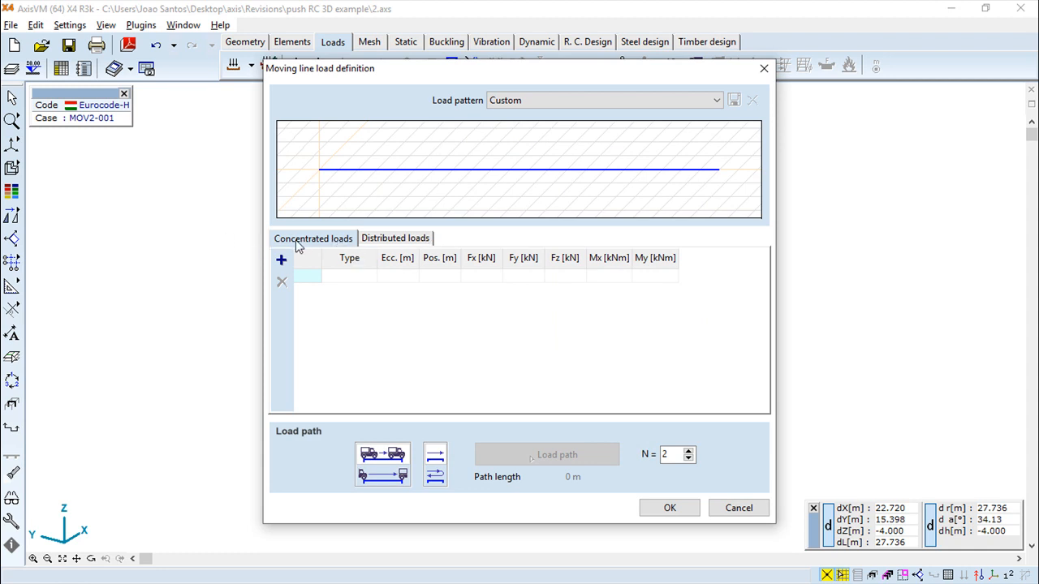
click(394, 240)
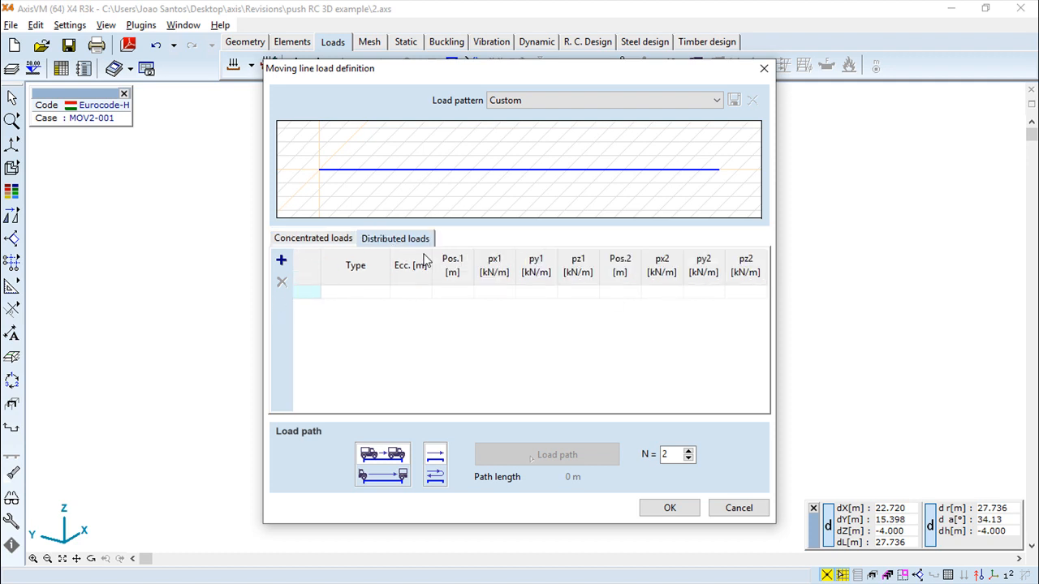
click(314, 240)
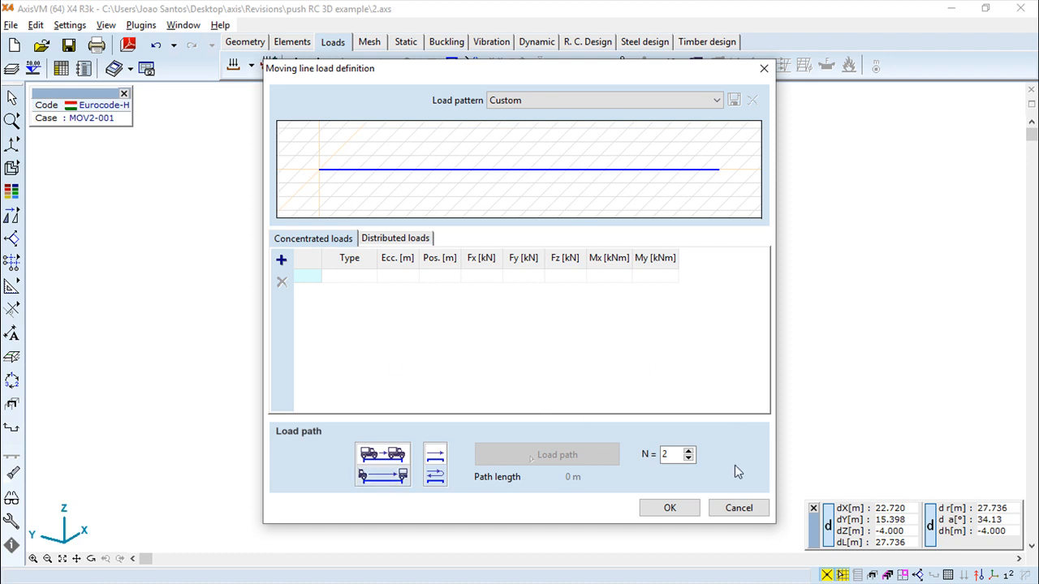
click(741, 509)
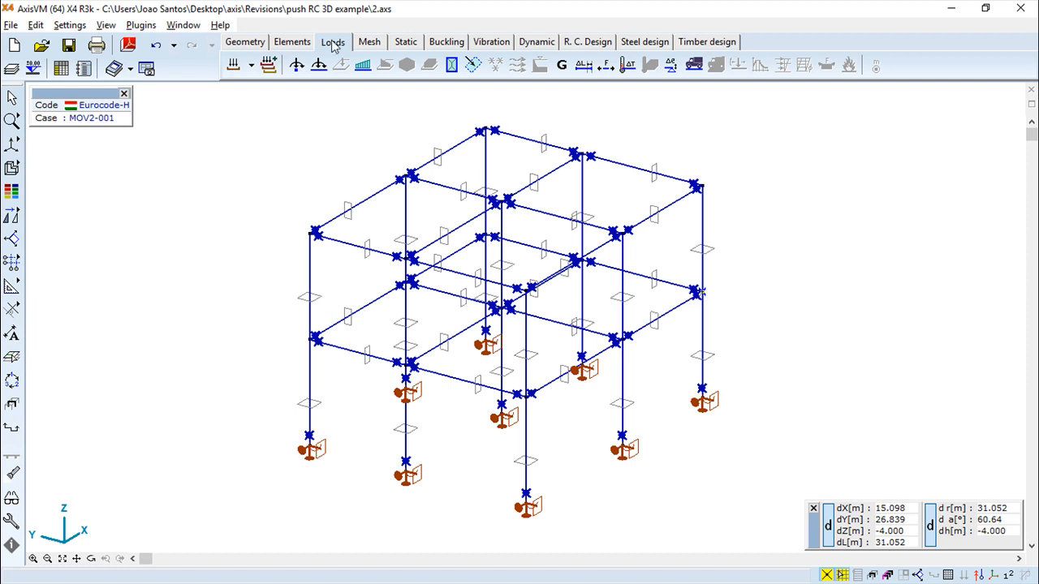
Add the dynamic load case DYN2 and make it the active case.
click(235, 64)
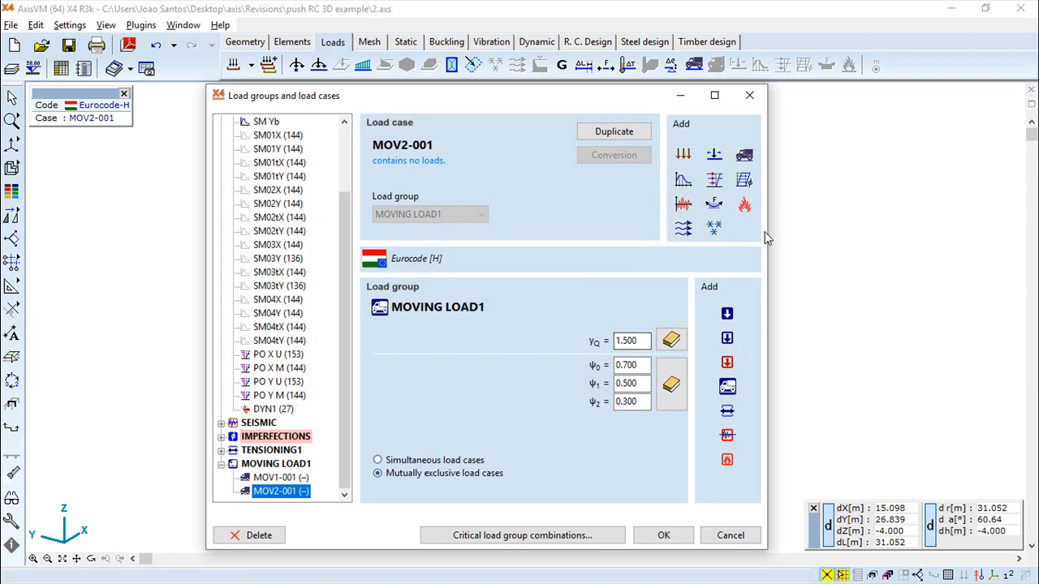
click(683, 205)
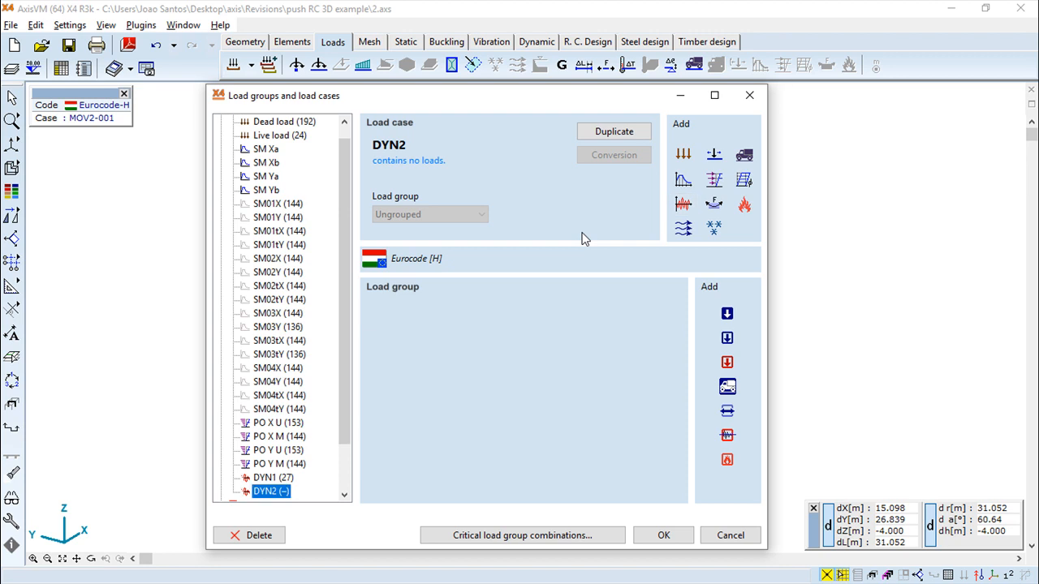
click(664, 535)
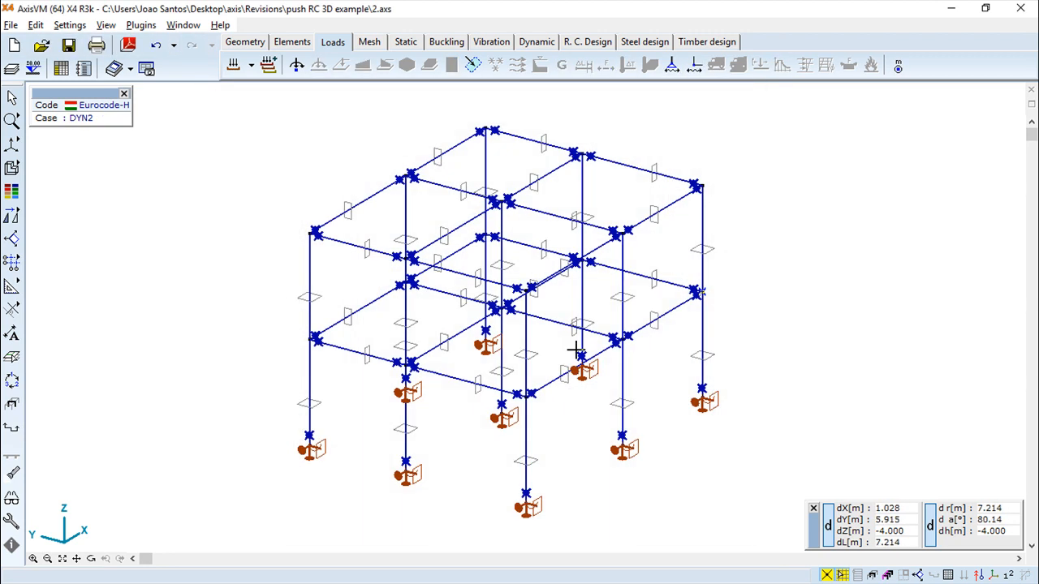
Apply a dynamic nodal load with a value of 30 to all nodes of the frame.
click(299, 68)
click(125, 98)
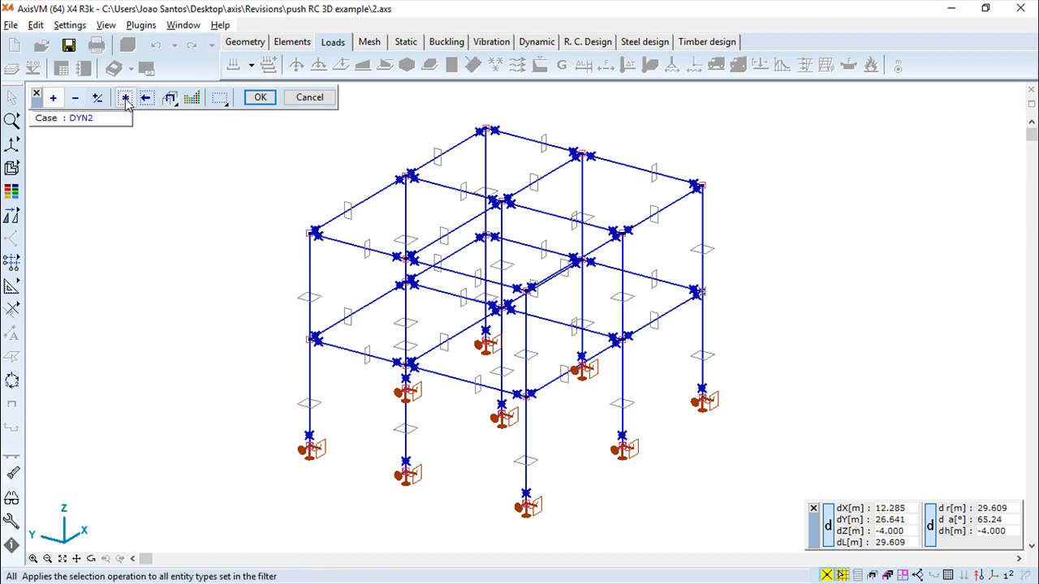
click(259, 97)
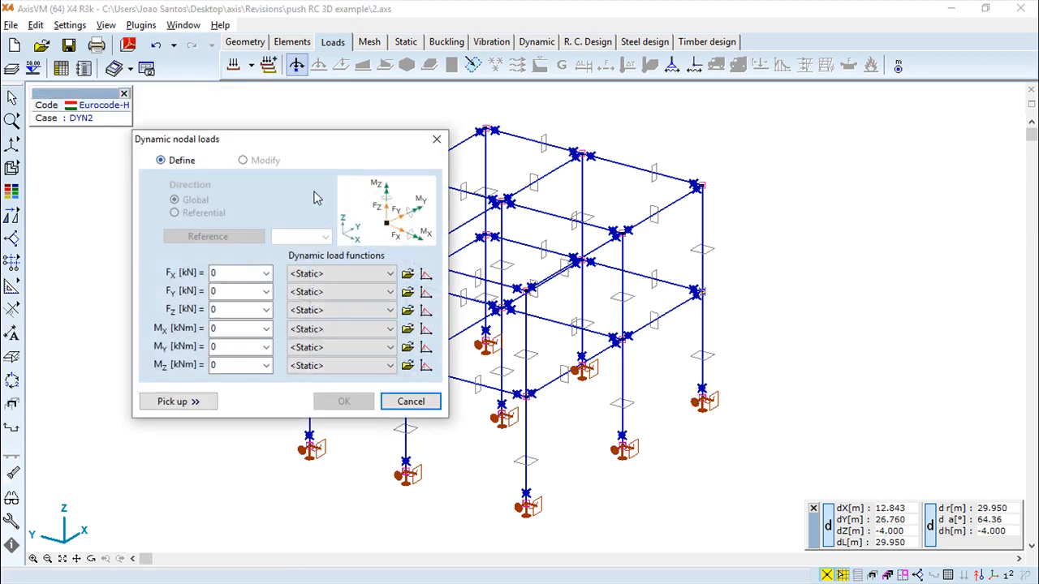
text(30)
click(343, 401)
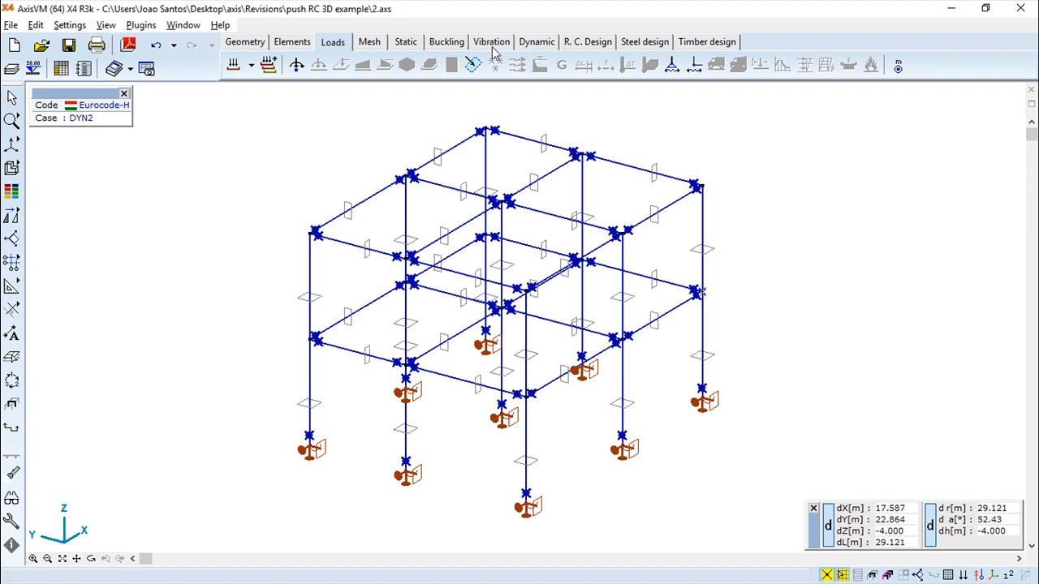
Examine the dynamic analysis settings for load cases, solution control, nodal masses and nonlinearity, closing them without running the analysis.
click(534, 43)
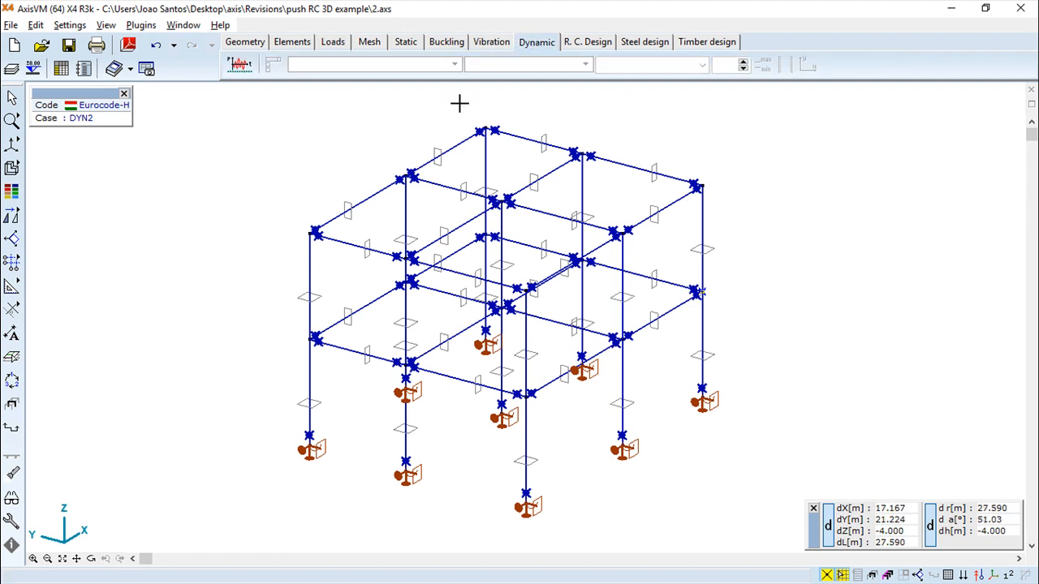
click(239, 66)
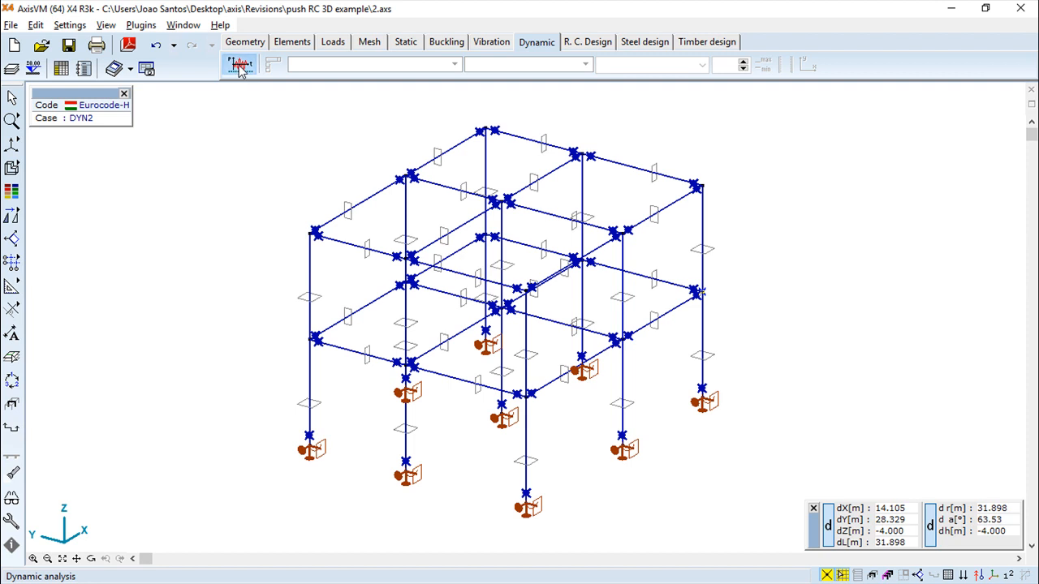
click(408, 328)
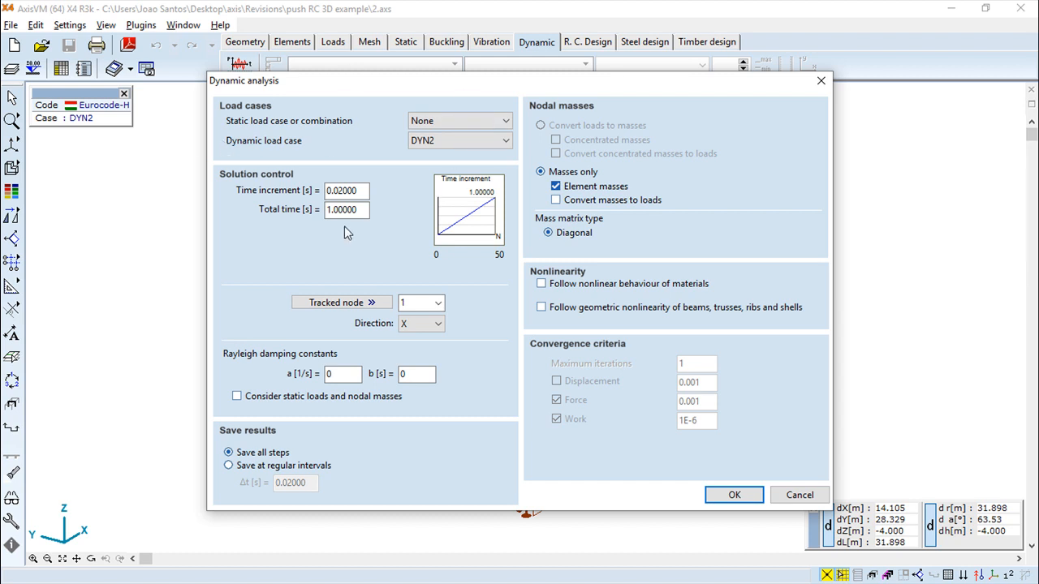
click(505, 122)
click(503, 123)
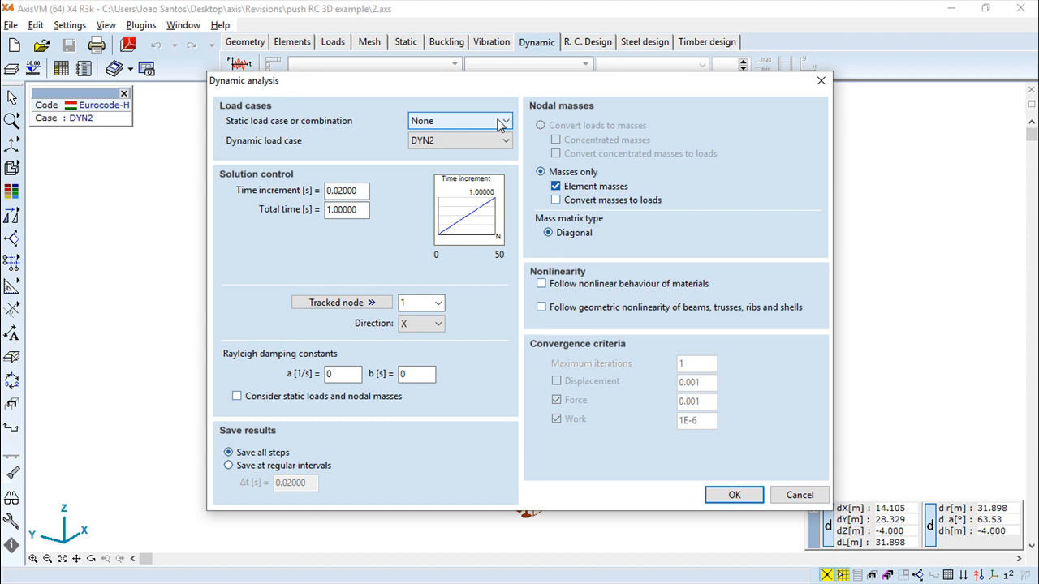
click(485, 141)
click(483, 158)
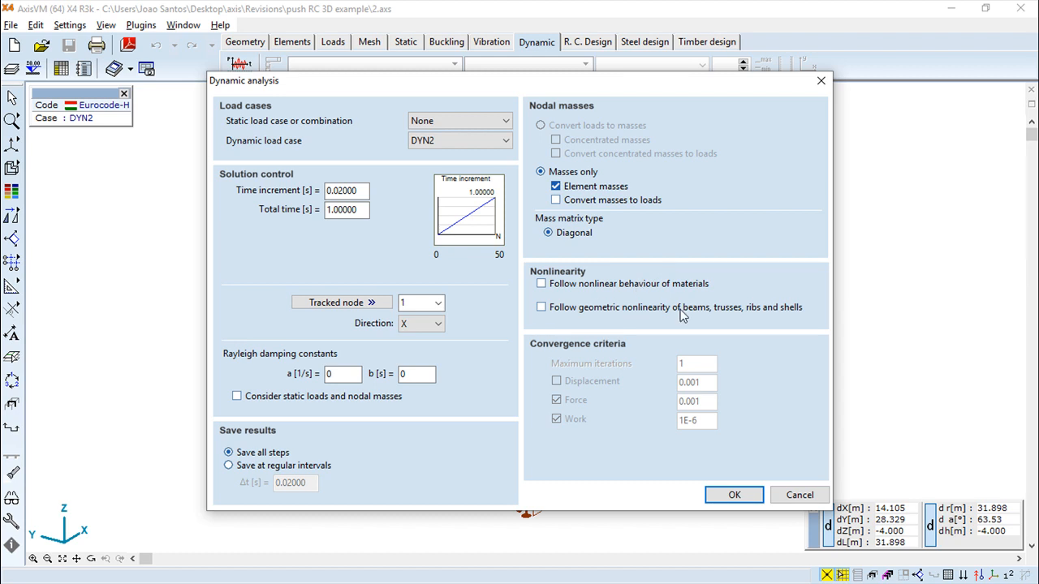
click(799, 495)
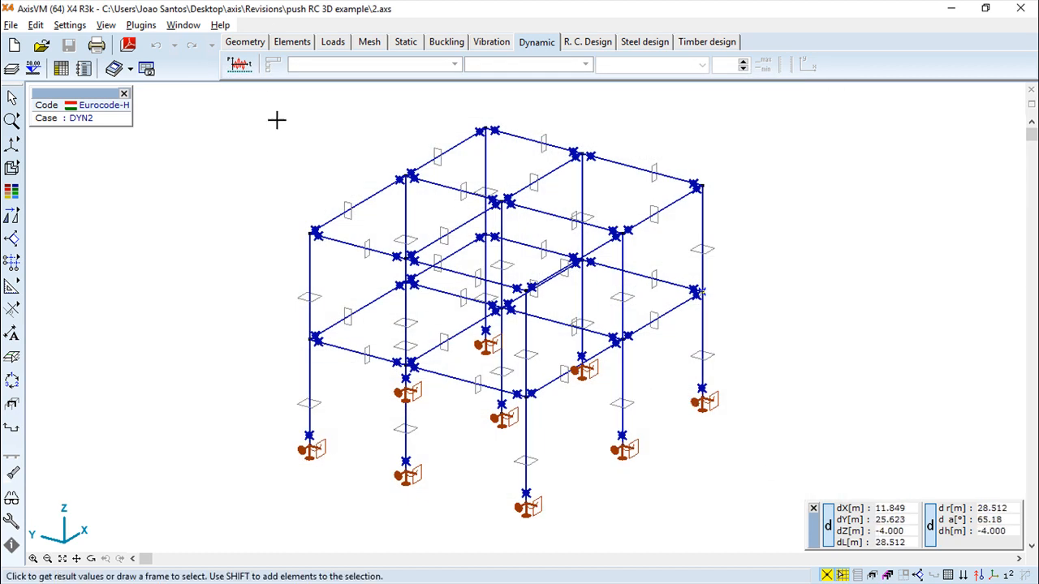
Review the load case types that can be added, including the influence line, without adding a new case.
click(333, 45)
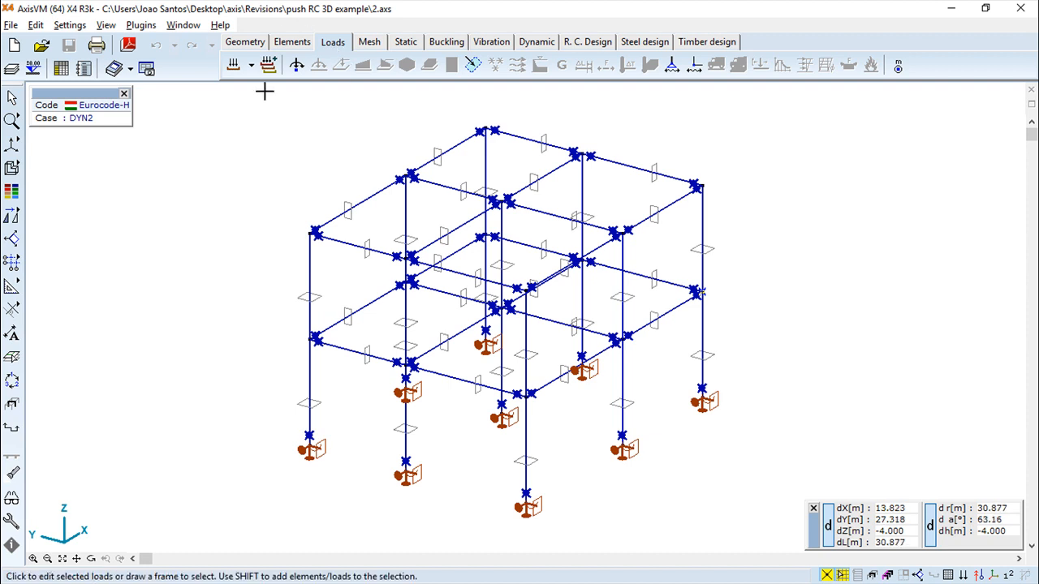
click(233, 64)
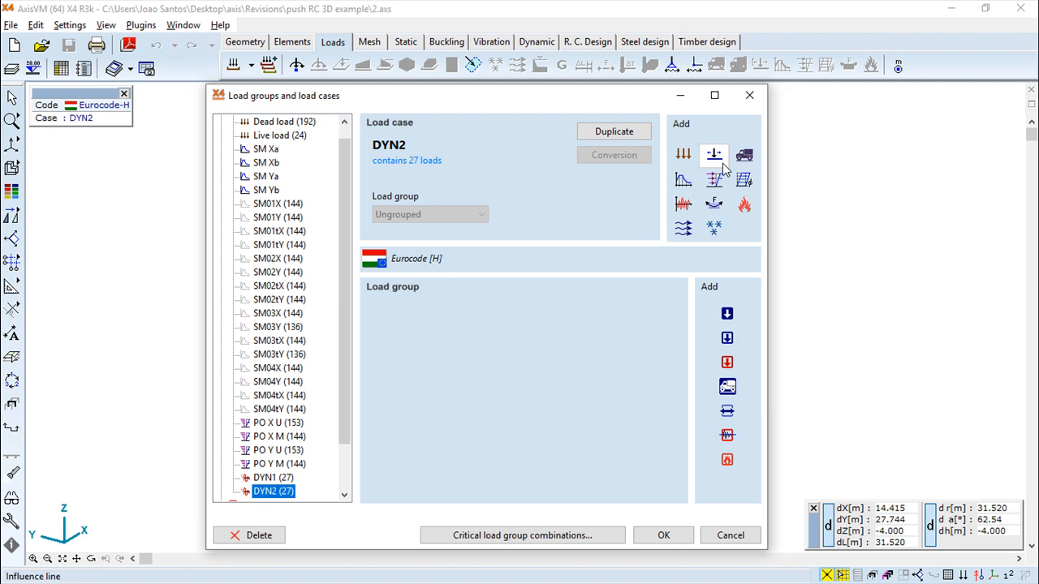
click(749, 95)
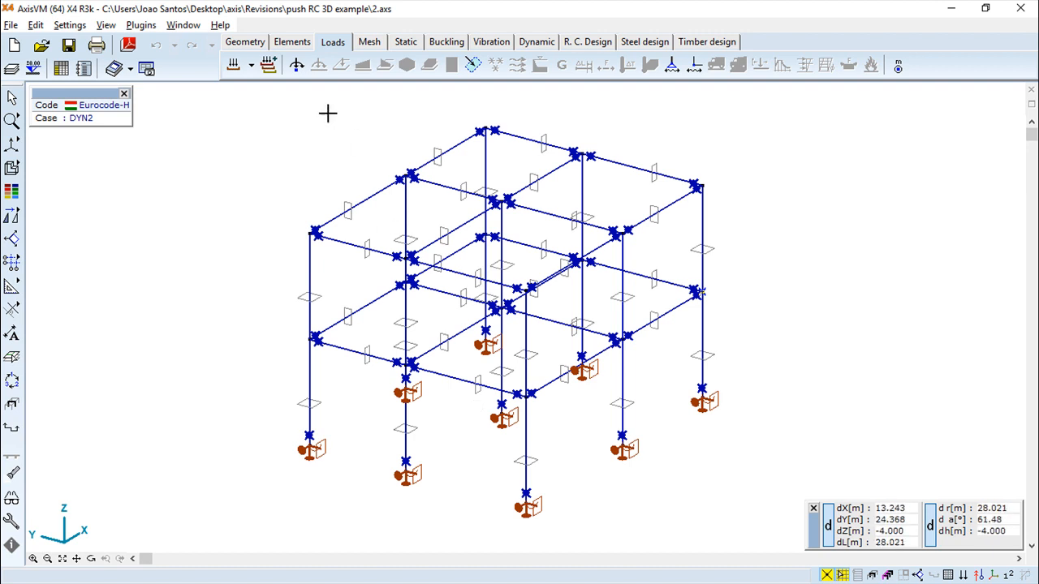
Set the element to draw to a beam with material S 235 imported from the Eurocode [H] material library.
click(291, 43)
click(288, 65)
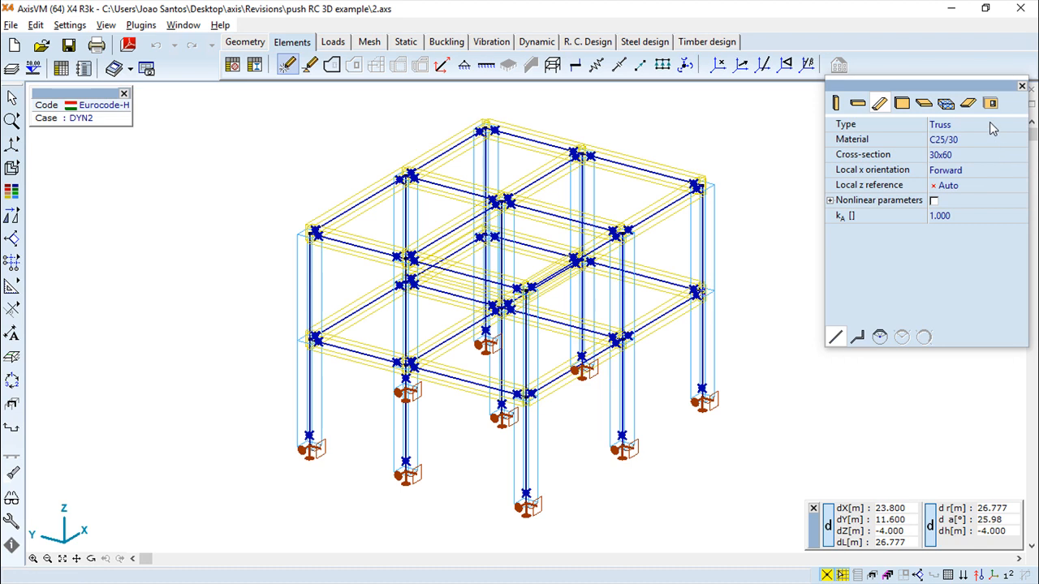
click(989, 122)
click(969, 145)
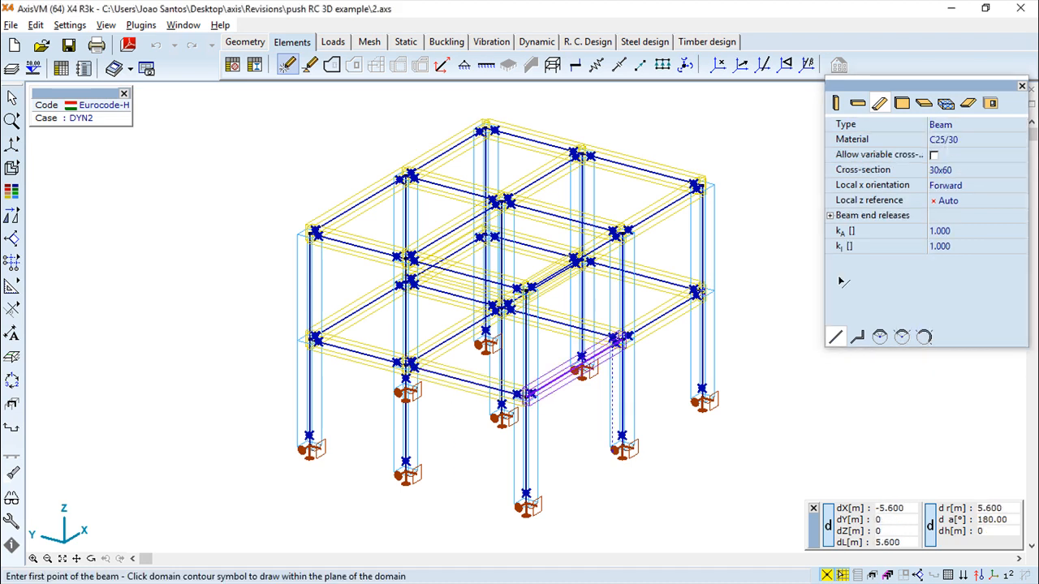
click(976, 139)
click(1006, 140)
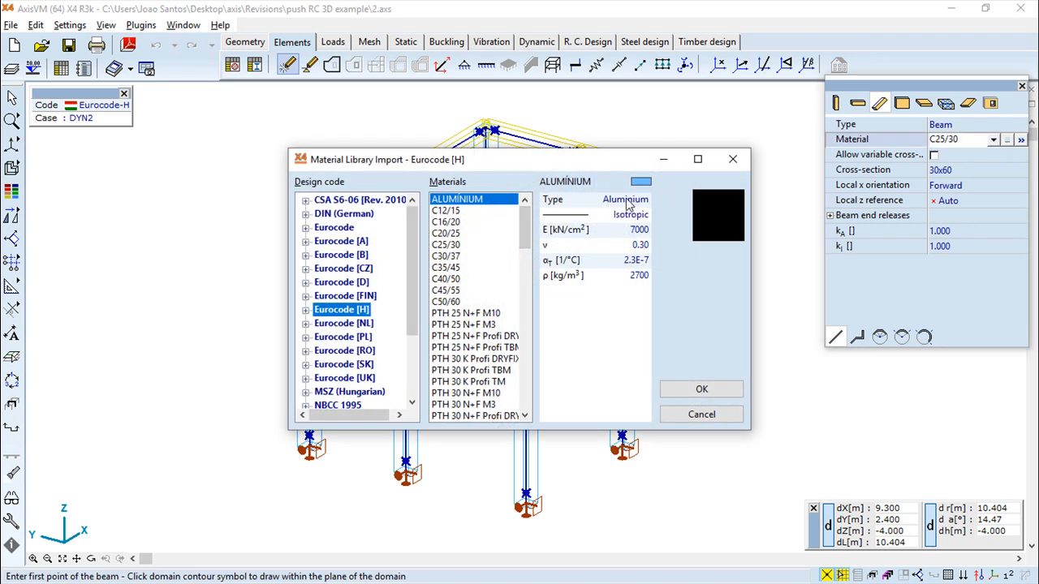
drag(526, 247, 528, 313)
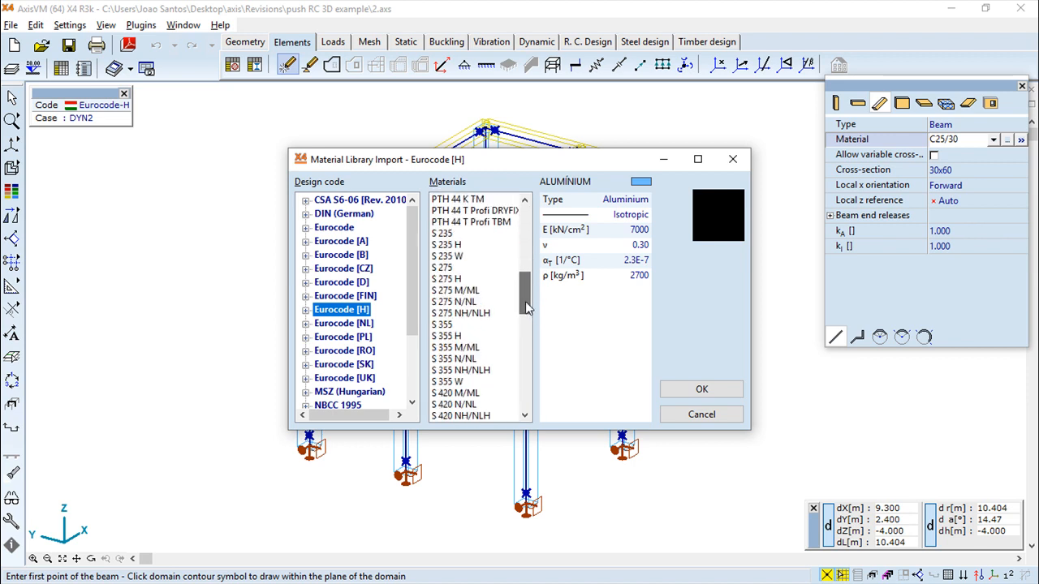
click(455, 233)
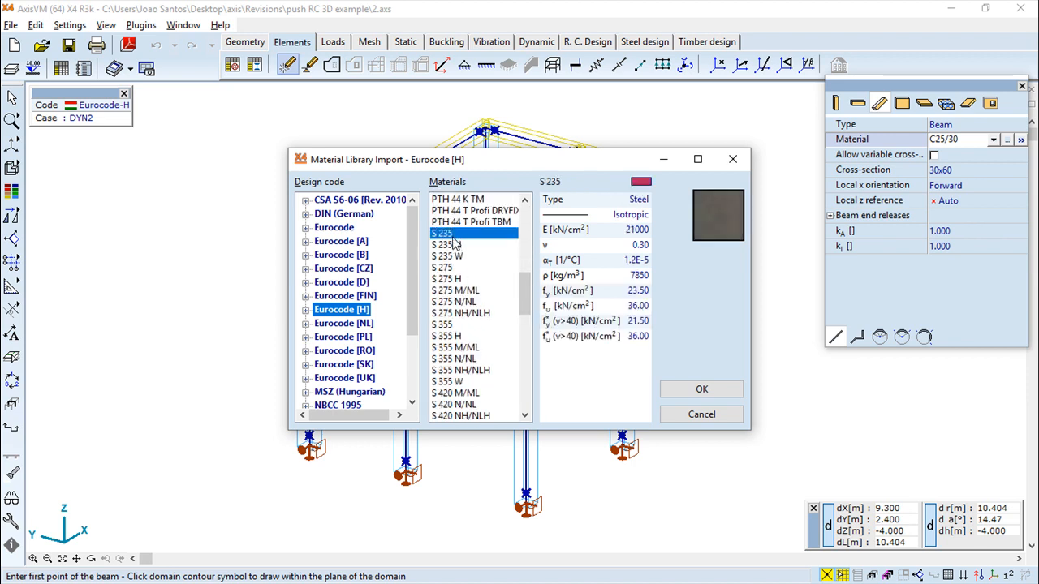
click(700, 390)
Draw the steel beam outward from the middle of the front first-floor beam, in the floor plane.
click(468, 390)
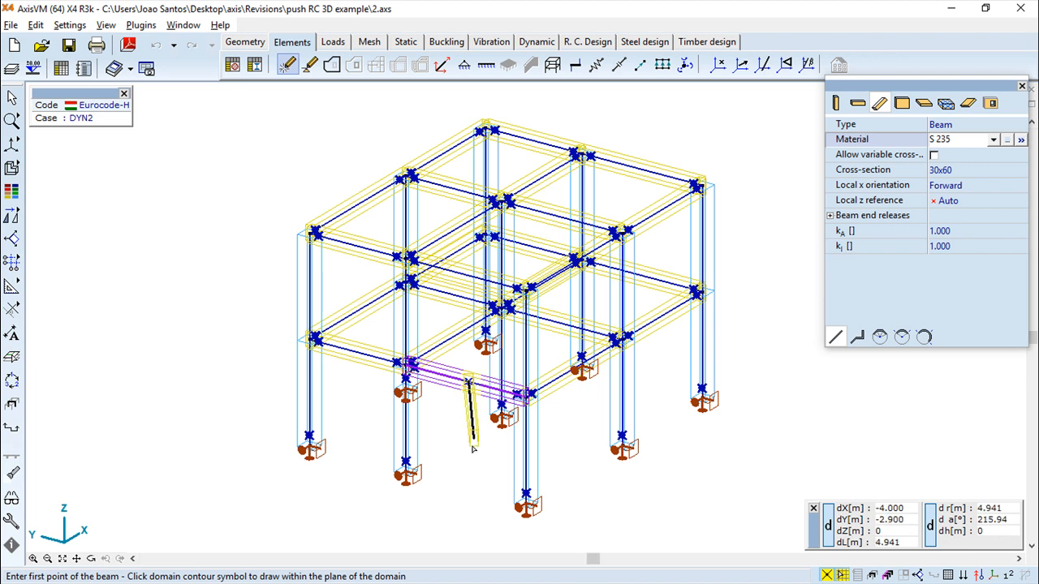
click(466, 490)
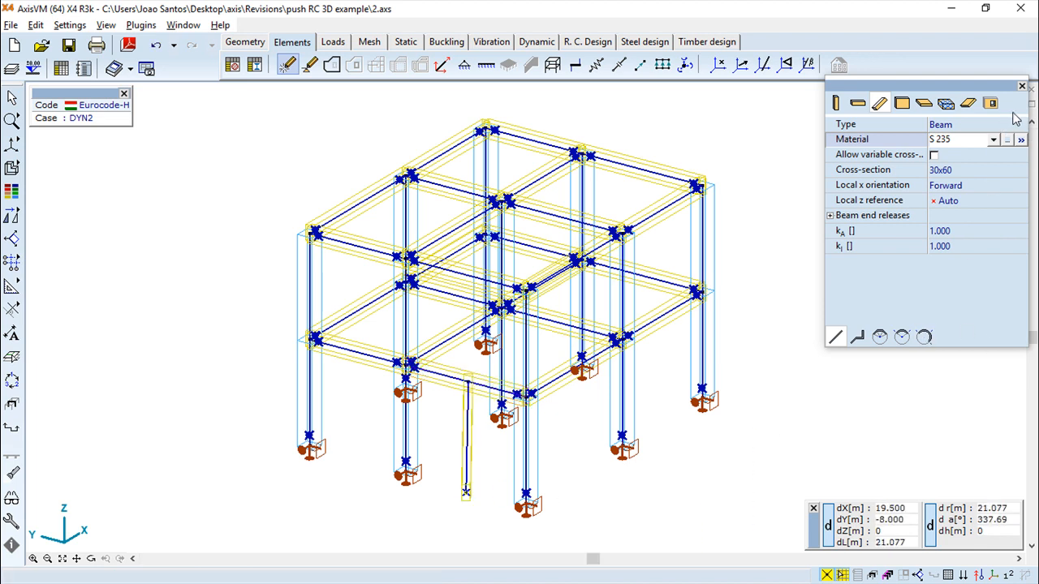
click(1022, 86)
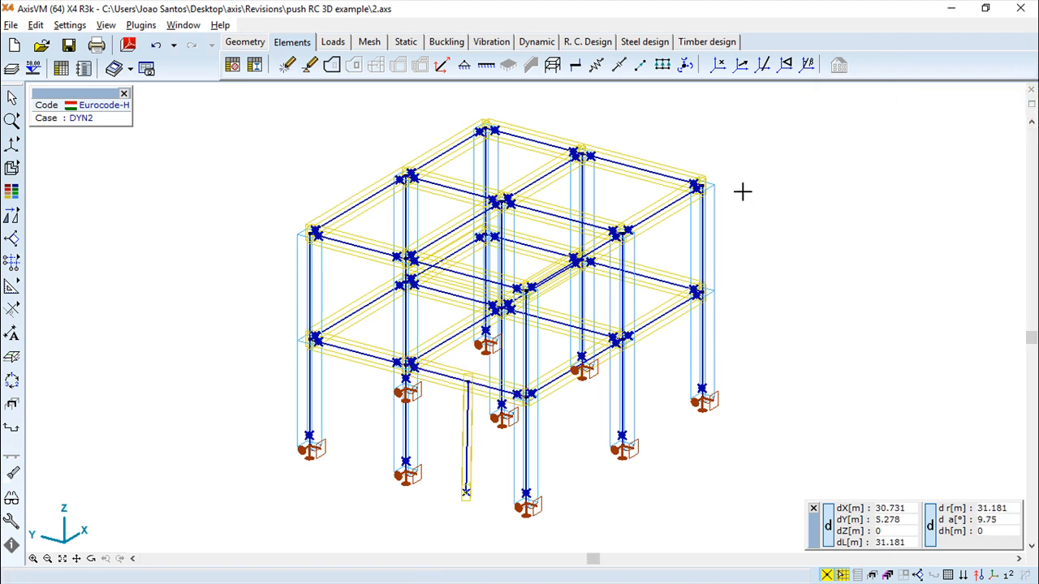
Add a fire load case named FIRE in the group FIRE1 and make it the active case.
click(331, 44)
click(233, 65)
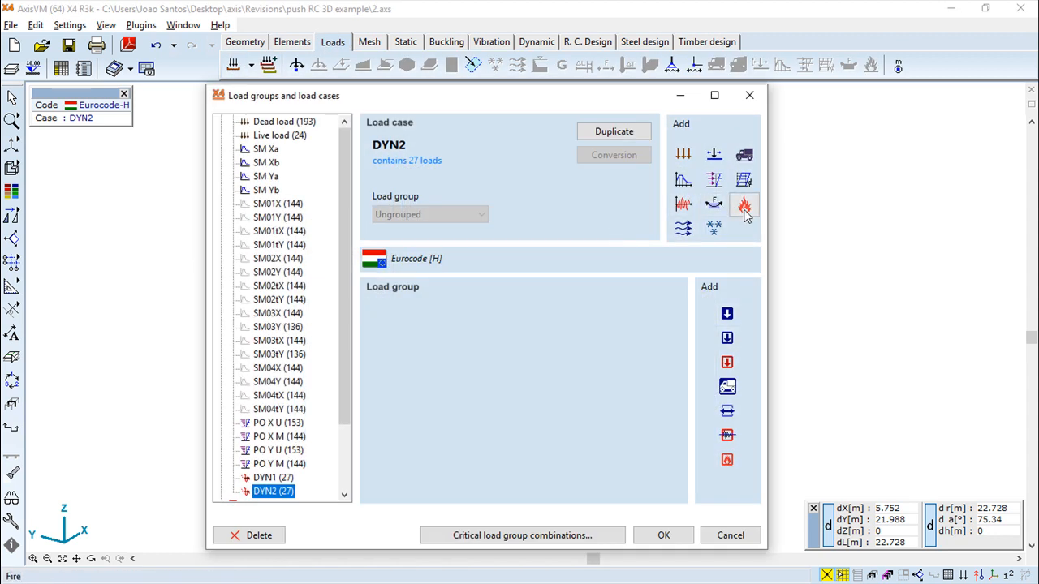
click(744, 207)
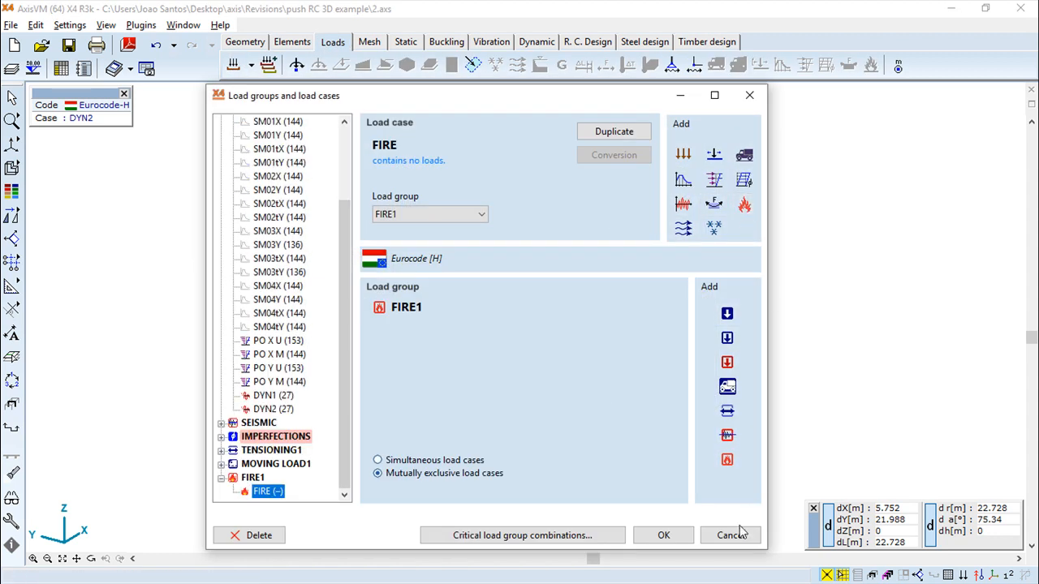
click(663, 536)
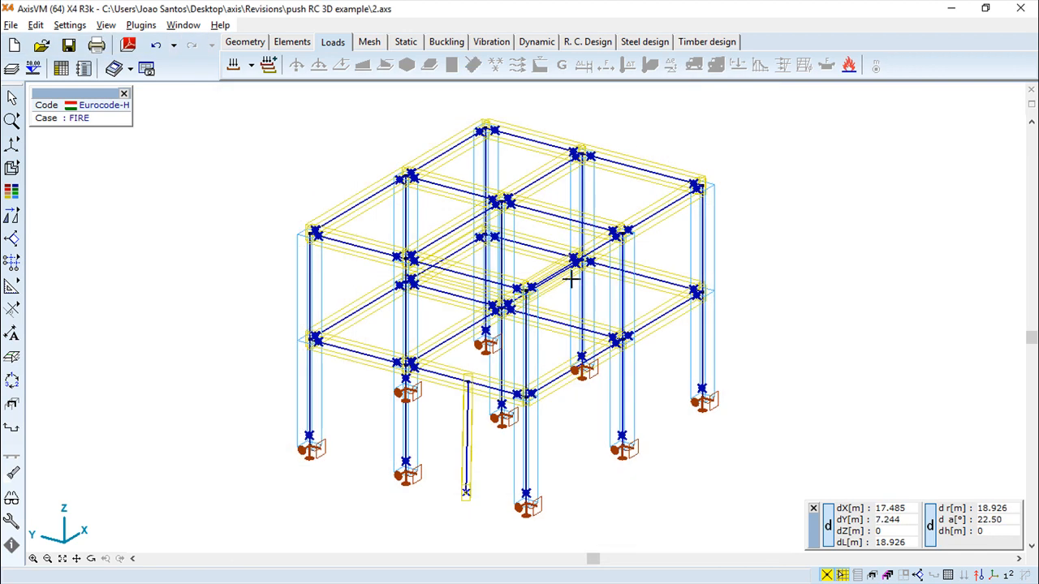
Open the fire load parameters for the steel beam and review the available fire curve types, keeping the ISO fire curve.
click(848, 65)
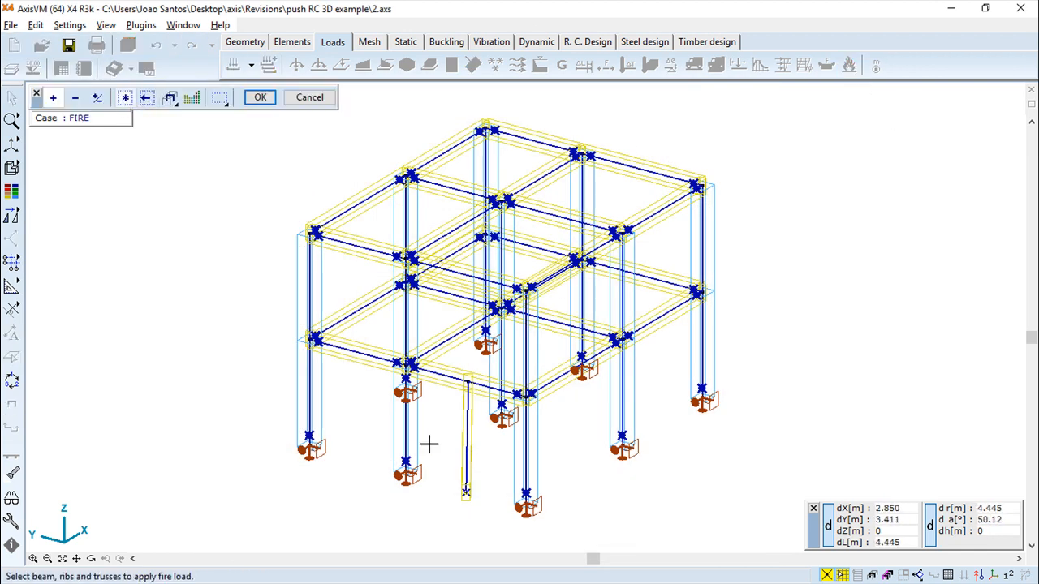
click(126, 97)
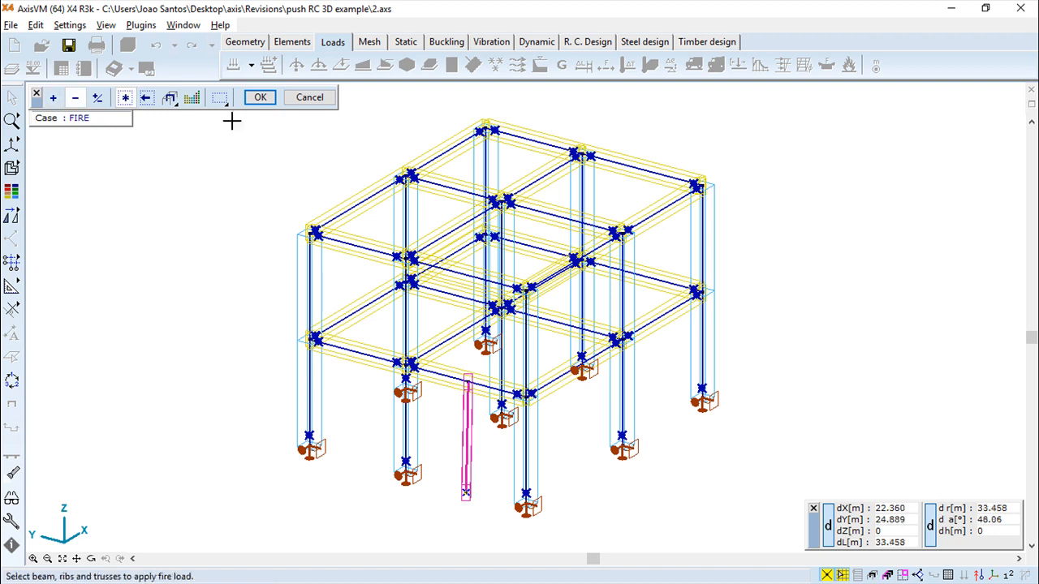
click(260, 97)
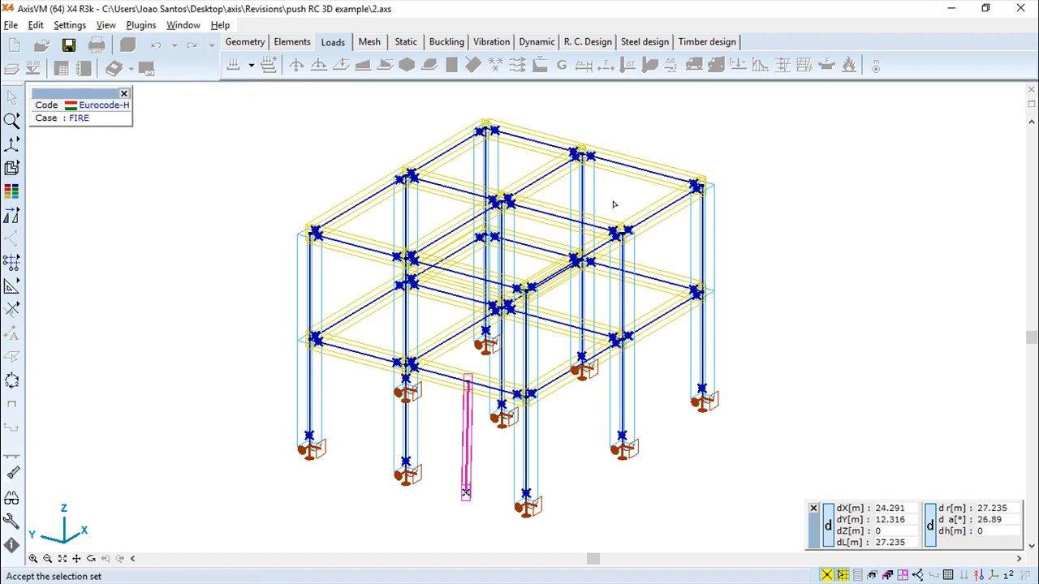
drag(812, 107, 693, 45)
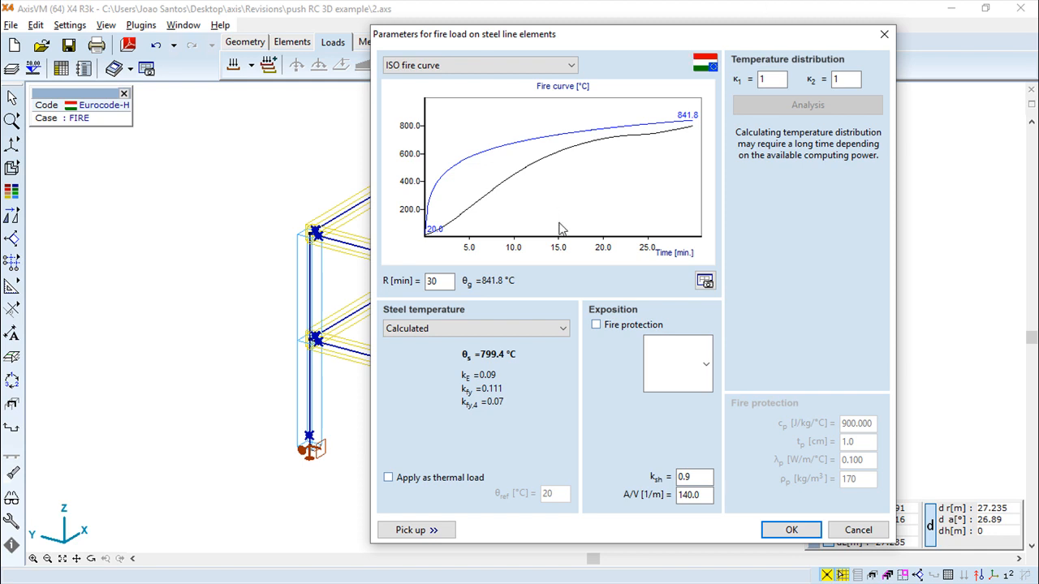
click(569, 66)
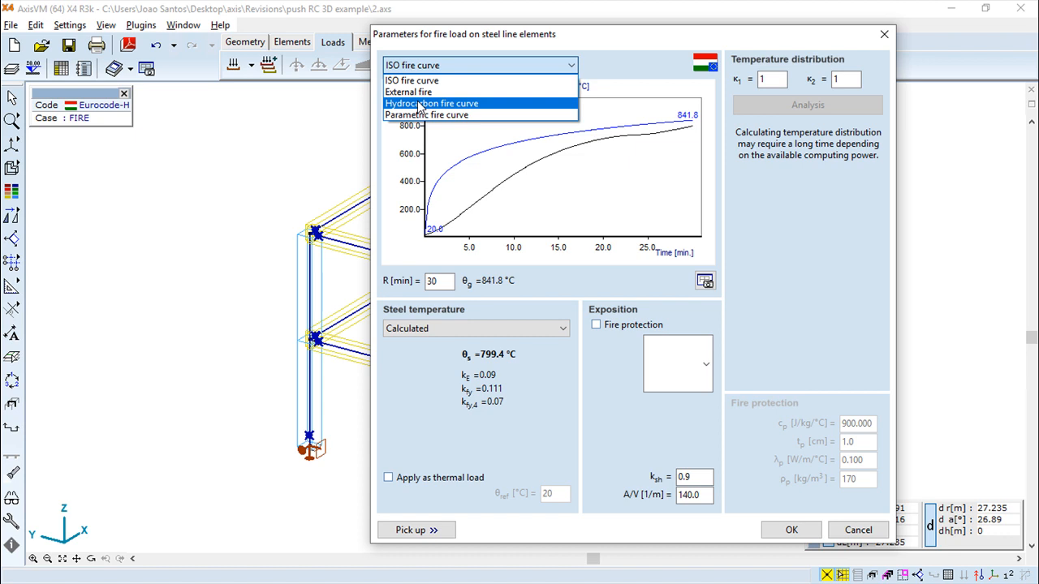
click(697, 34)
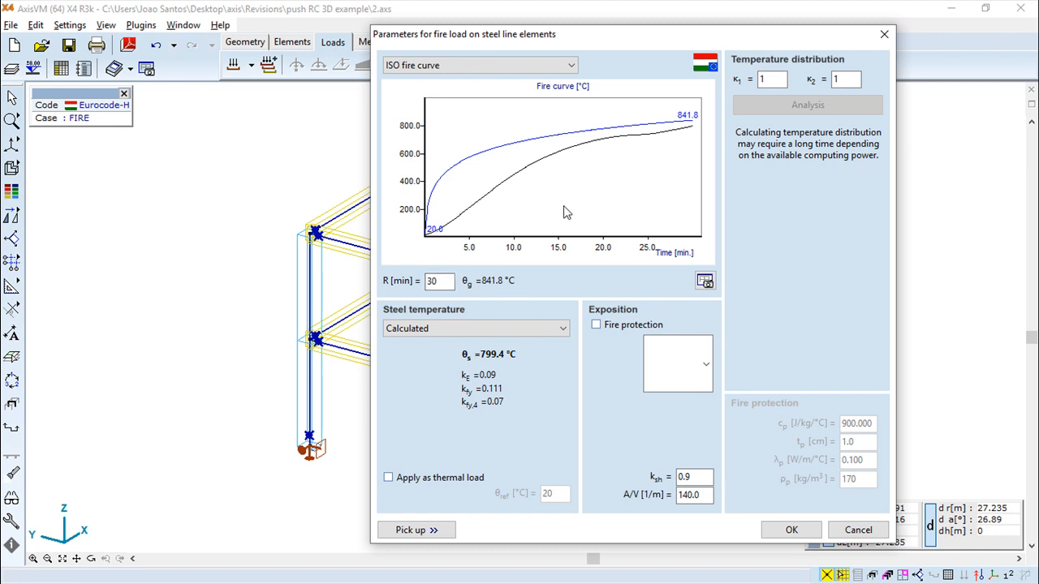
Review the steel temperature options and the fire protection parameters, leaving without applying the fire load.
click(562, 330)
click(562, 332)
click(561, 331)
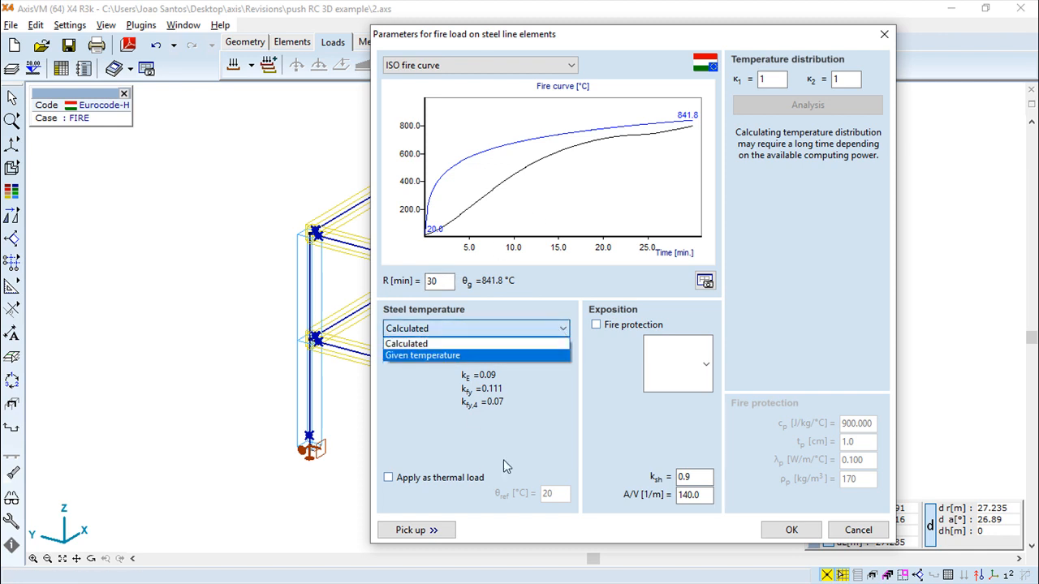
click(747, 350)
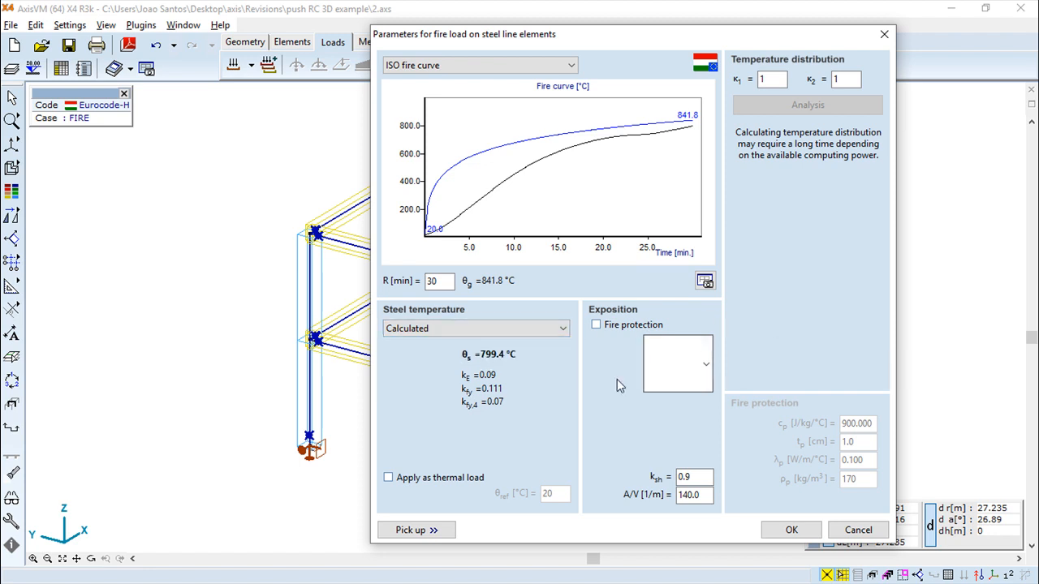
click(596, 324)
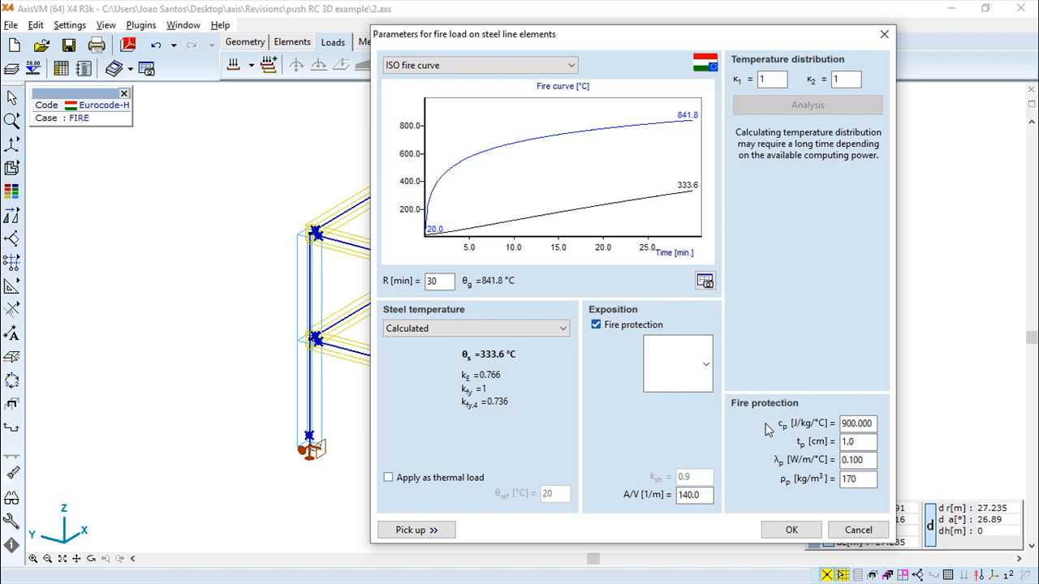
click(861, 530)
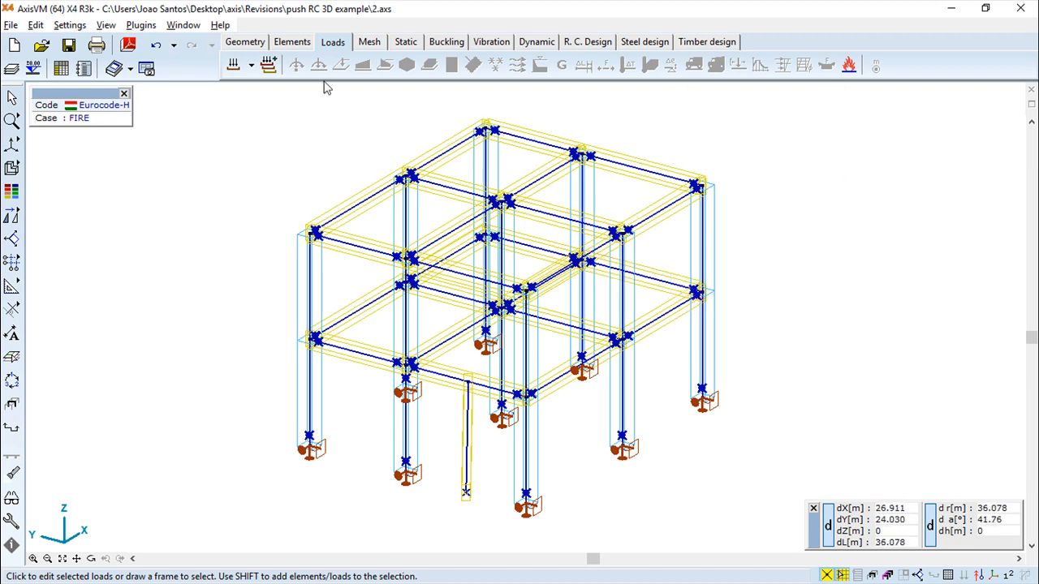
Reopen the steel beam's fire load parameters and examine the effect of fire protection on the temperature curve, without applying the load.
click(845, 71)
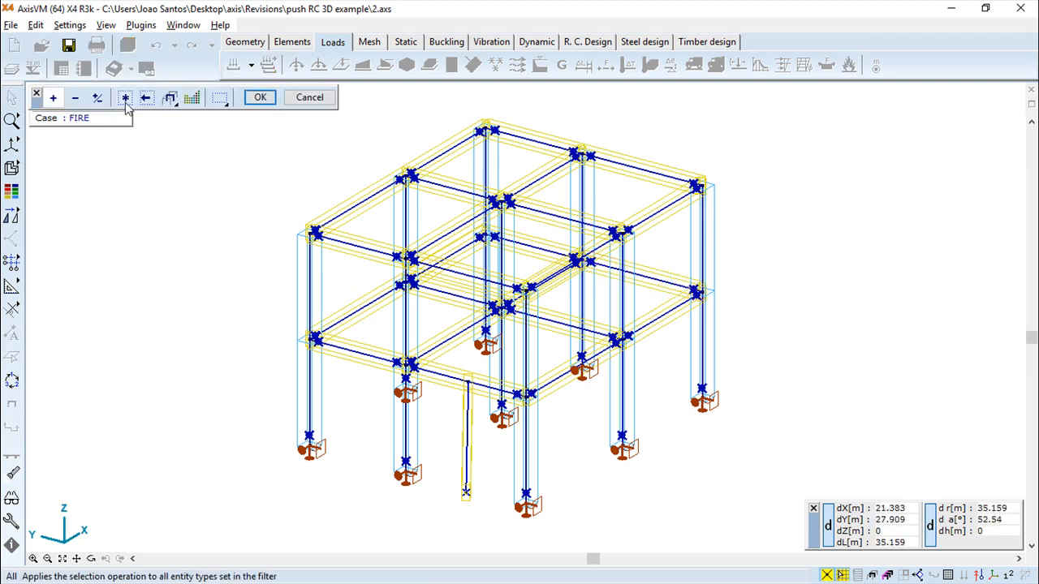
click(260, 97)
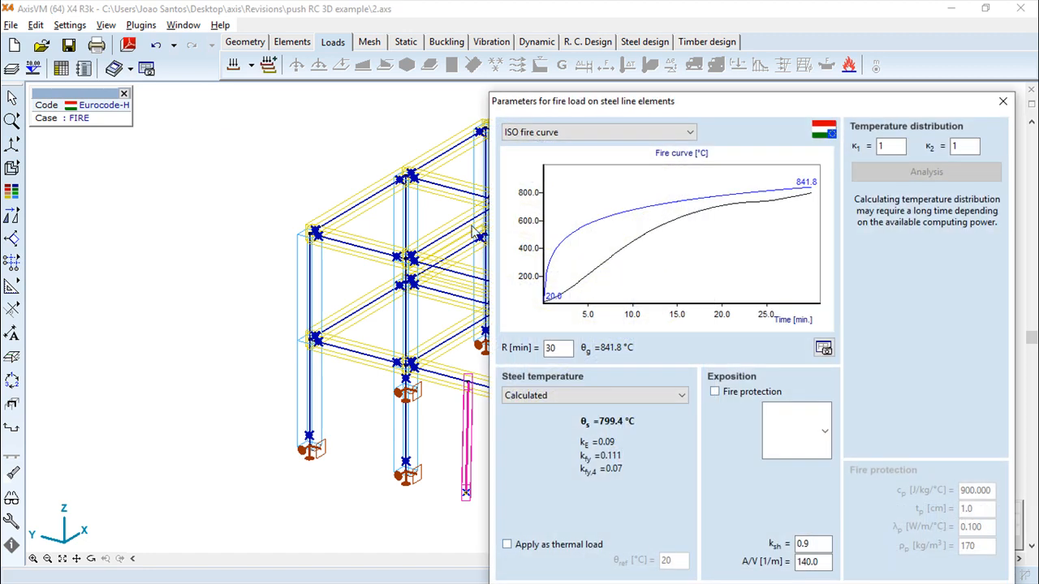
drag(824, 104, 791, 42)
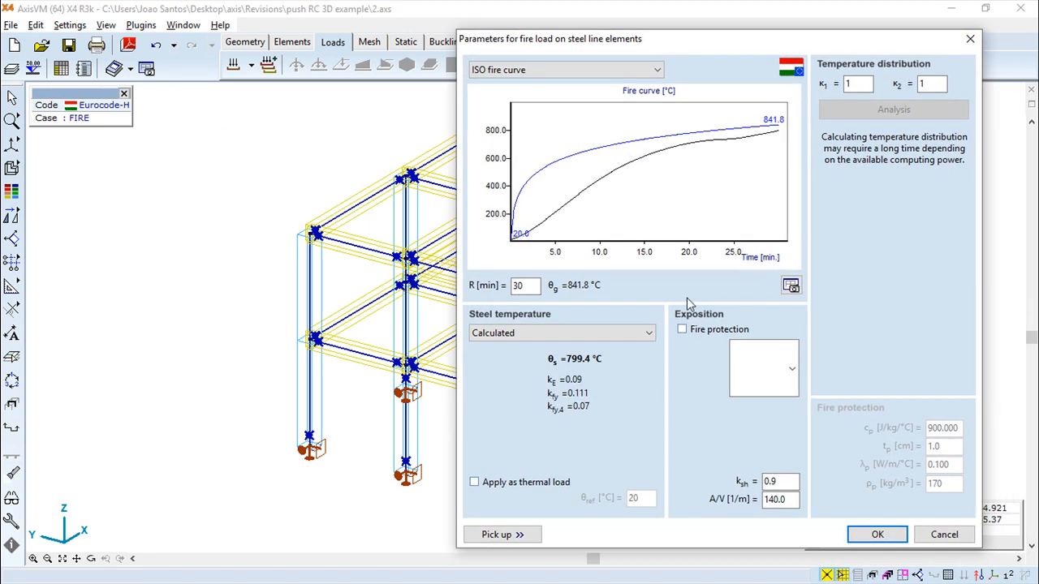
click(682, 329)
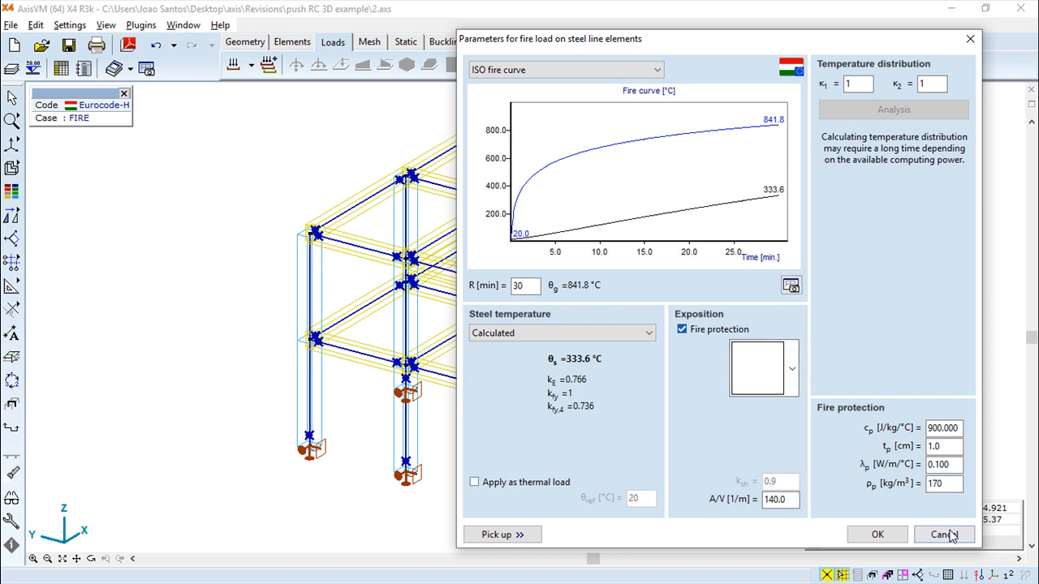
click(893, 533)
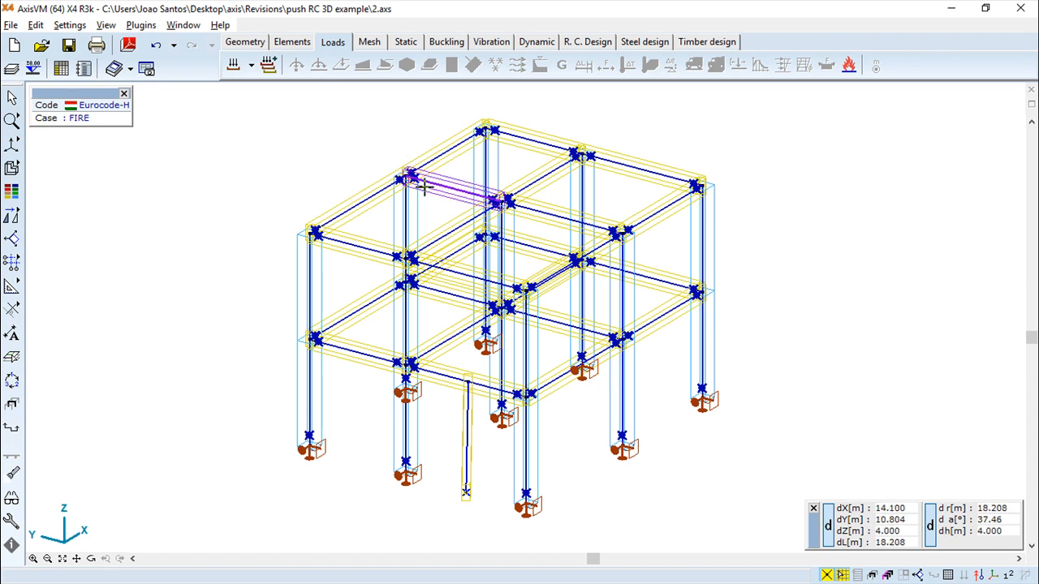
Review the load groups and load case types, and glance at the dynamic analysis tools without changing anything.
click(240, 68)
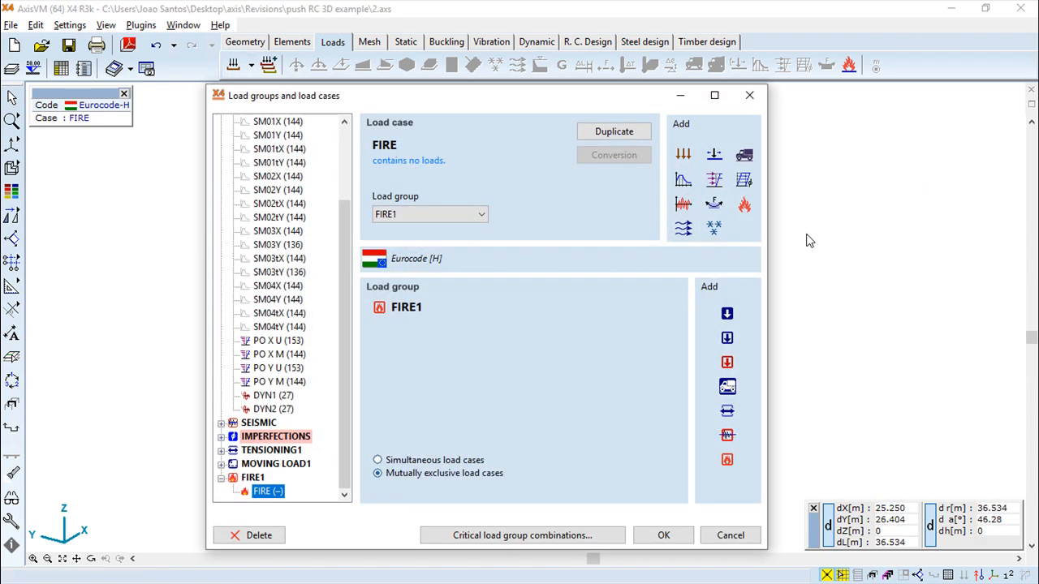
click(748, 94)
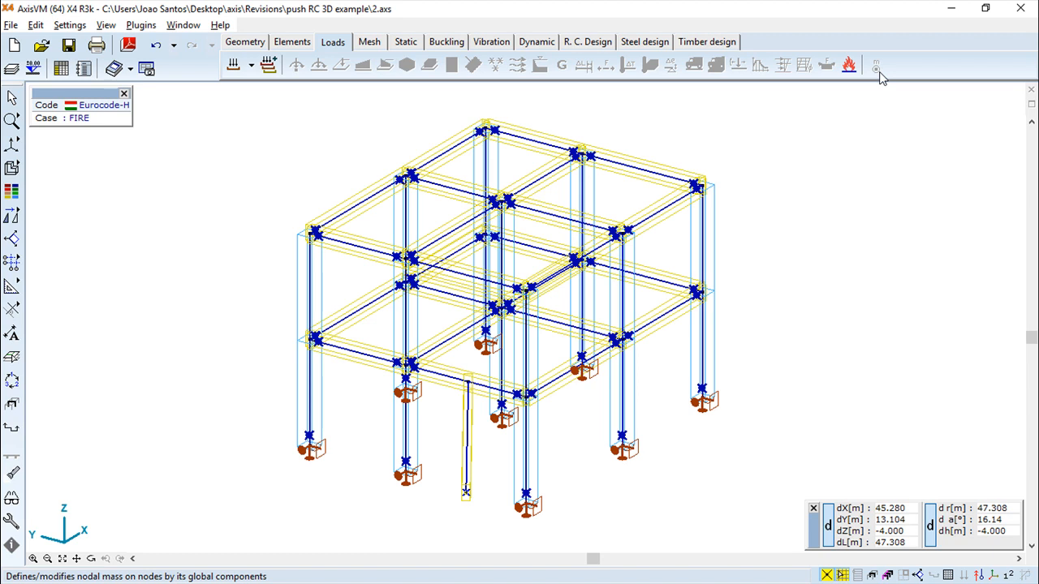
click(552, 41)
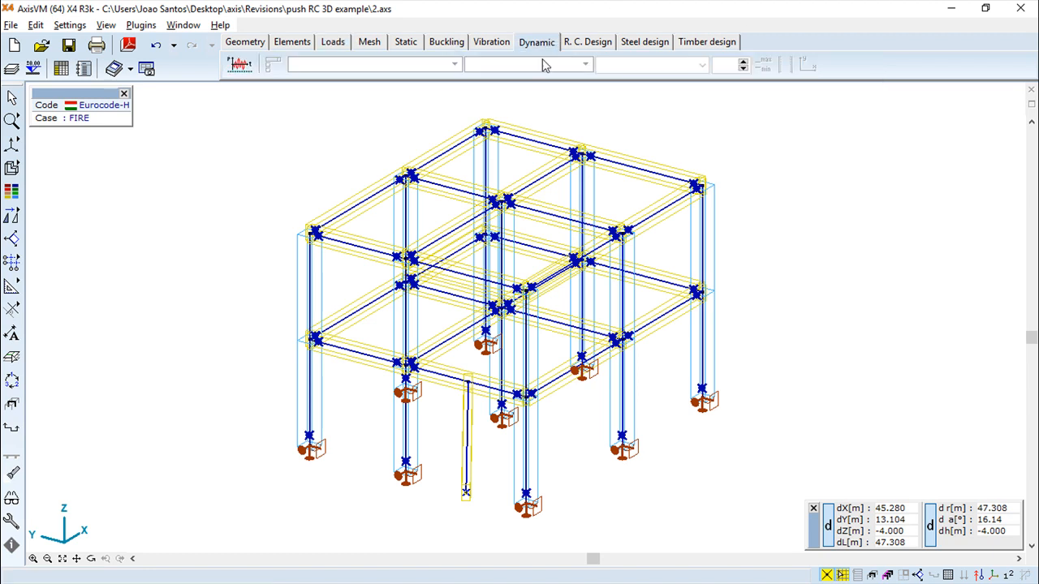
click(333, 41)
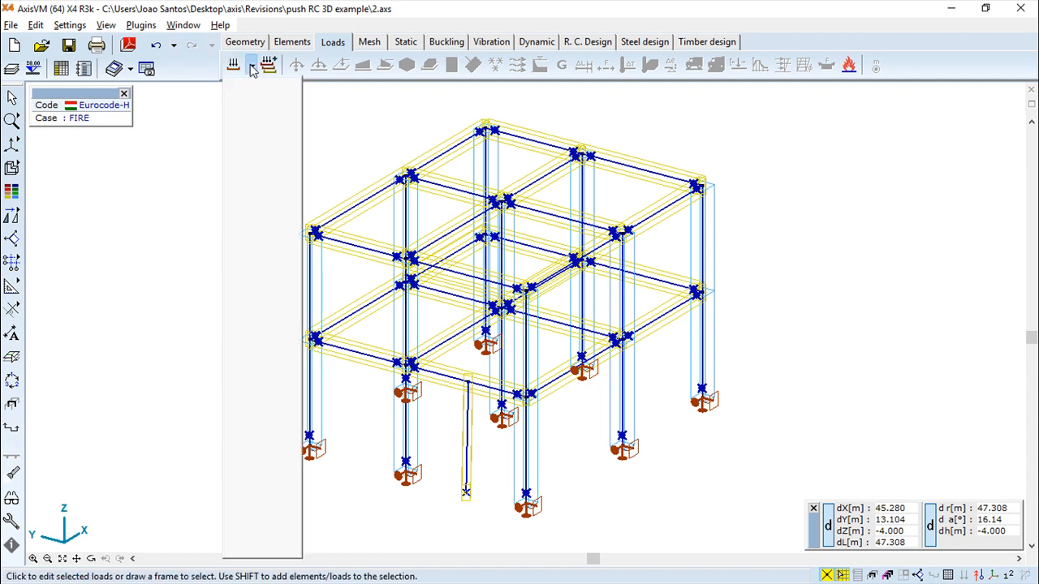
Make Dead load the active load case.
click(252, 68)
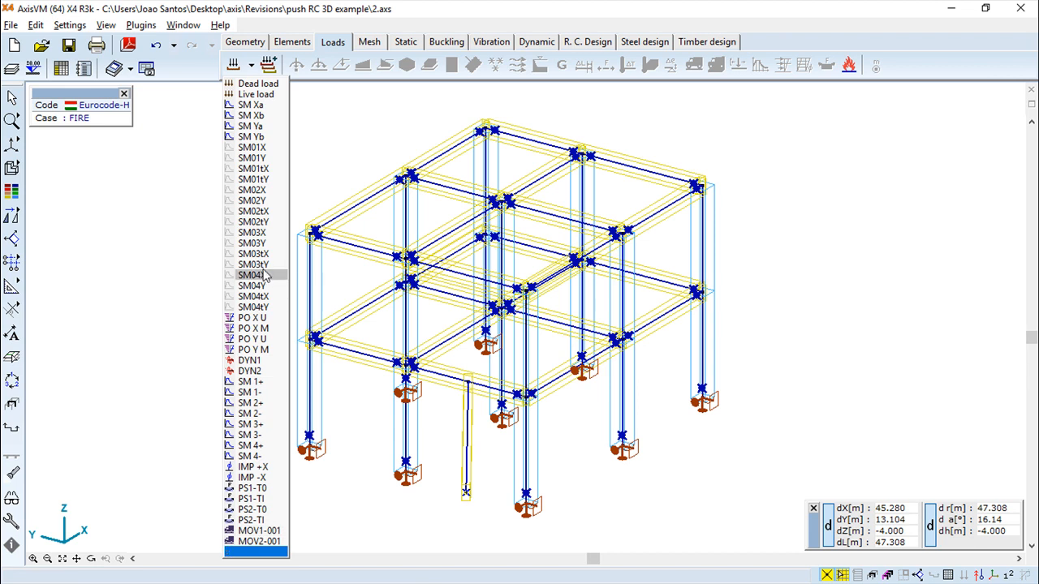
click(256, 84)
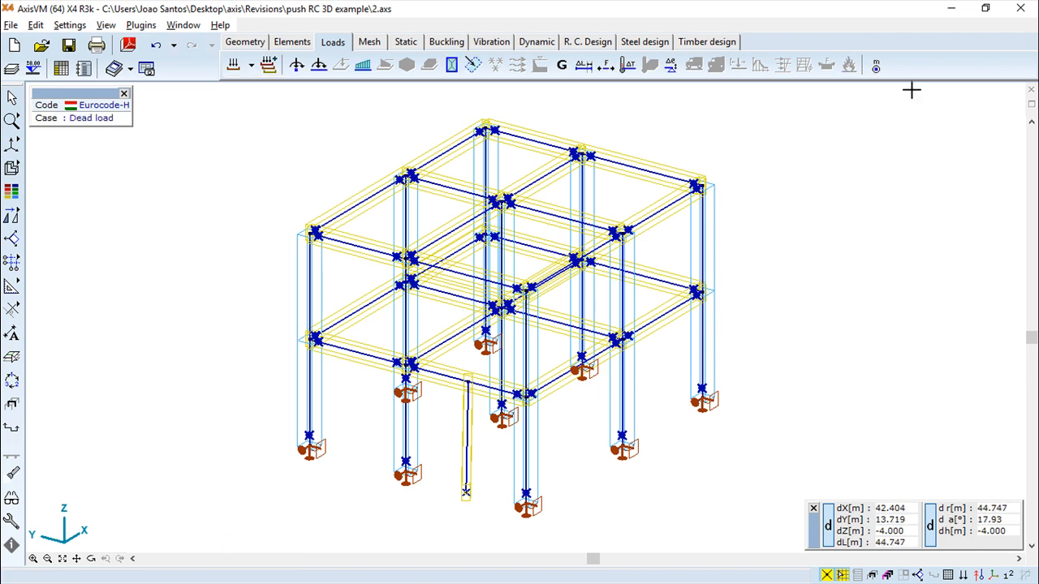
Open the nodal mass definition for all nodes and explore its Add and same-mass-in-each-direction options without defining a mass.
click(875, 65)
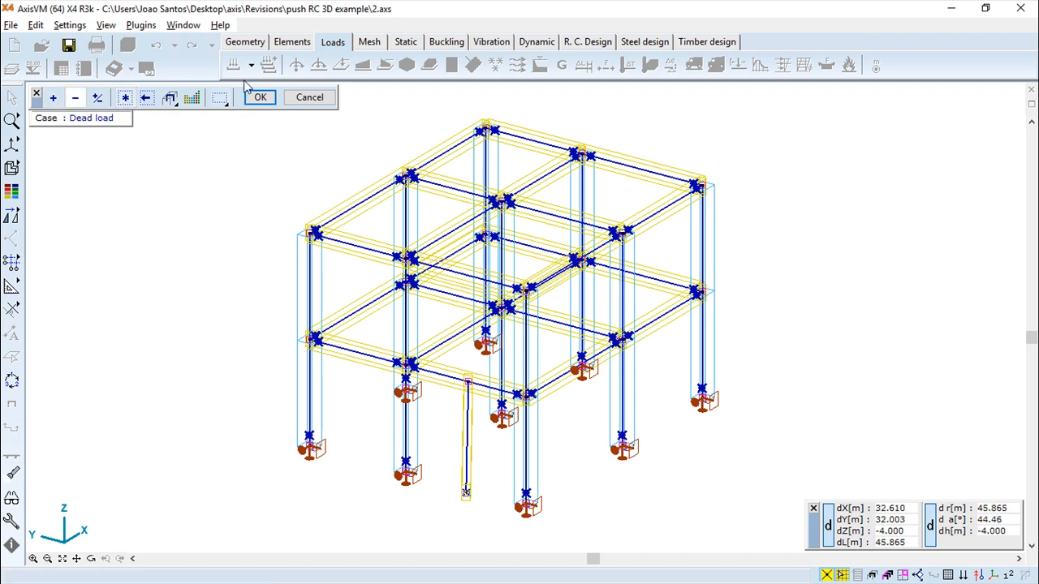
click(260, 99)
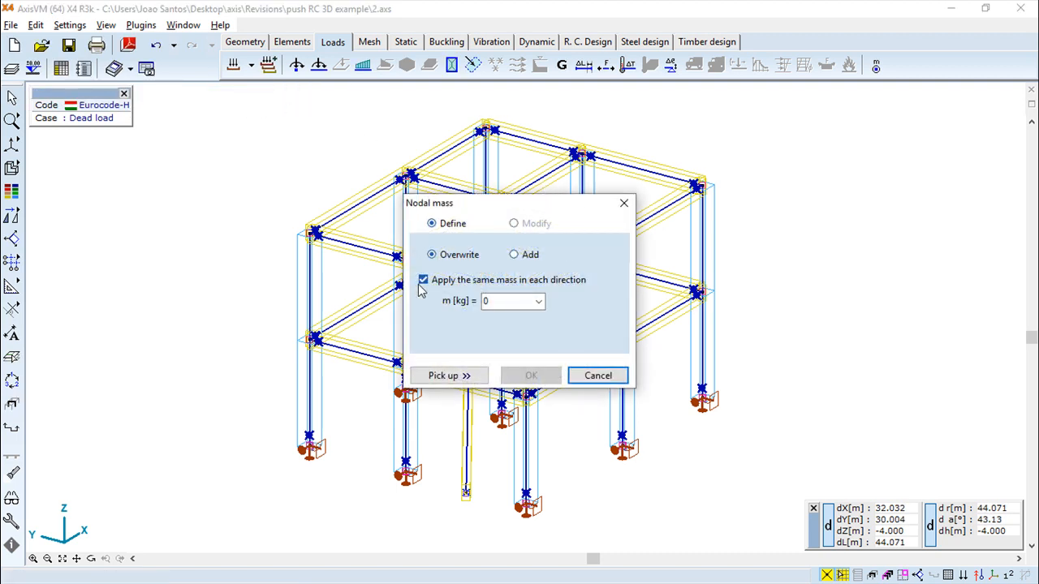
drag(557, 203, 560, 173)
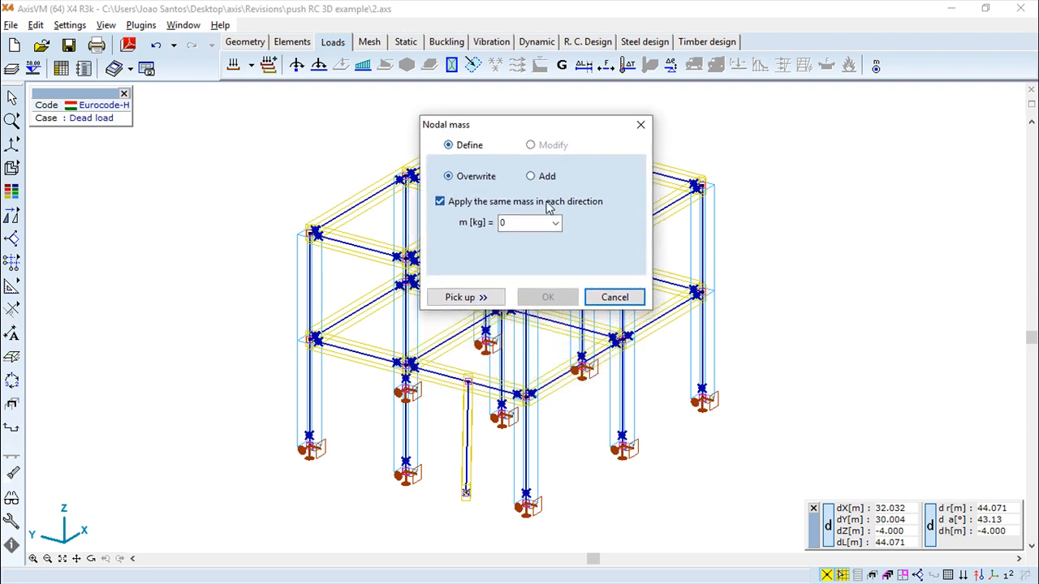
click(531, 177)
click(555, 223)
click(511, 233)
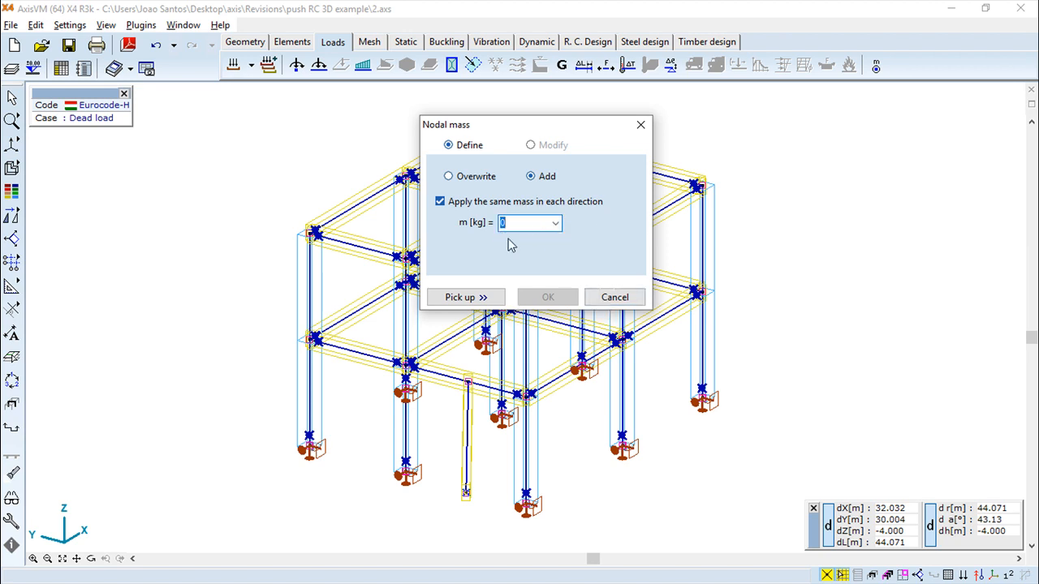
click(621, 302)
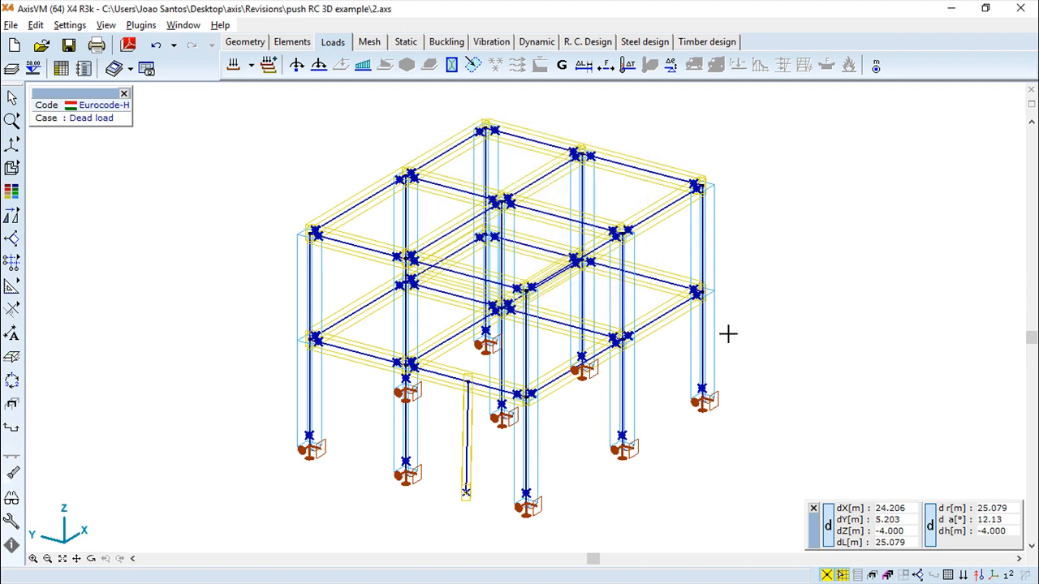